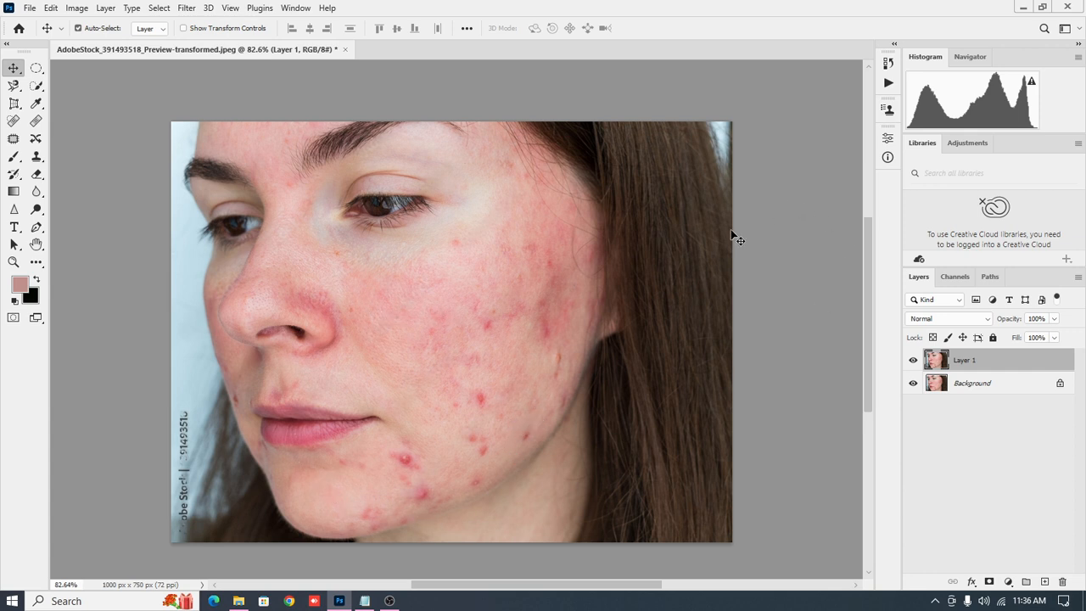
# Add a Black & White adjustment layer above Layer 1 with Reds at -53 and Yellows at -24
pyautogui.click(1008, 581)
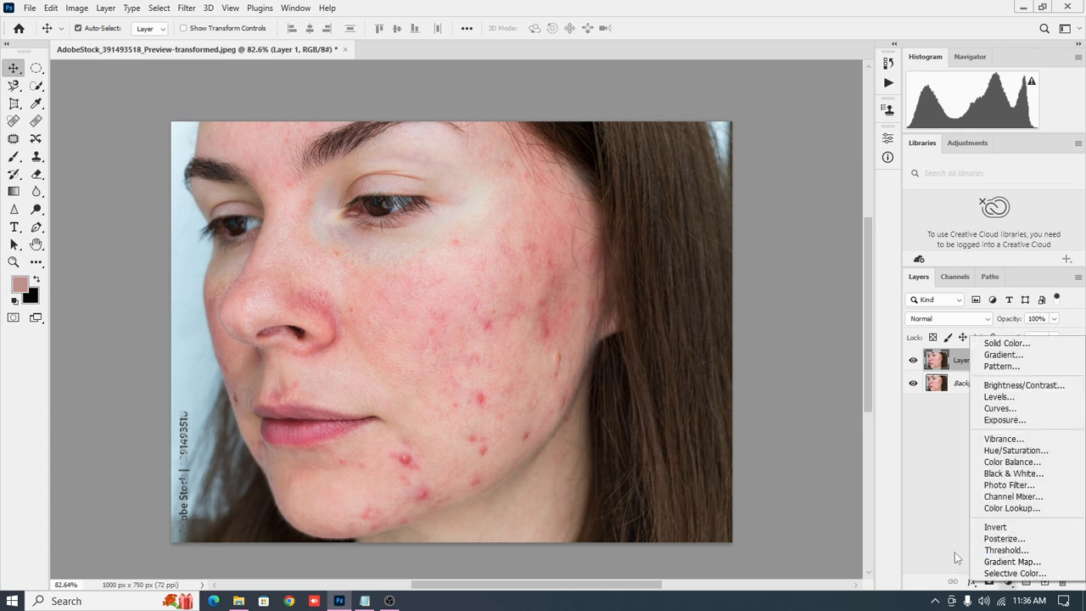
pyautogui.click(1019, 474)
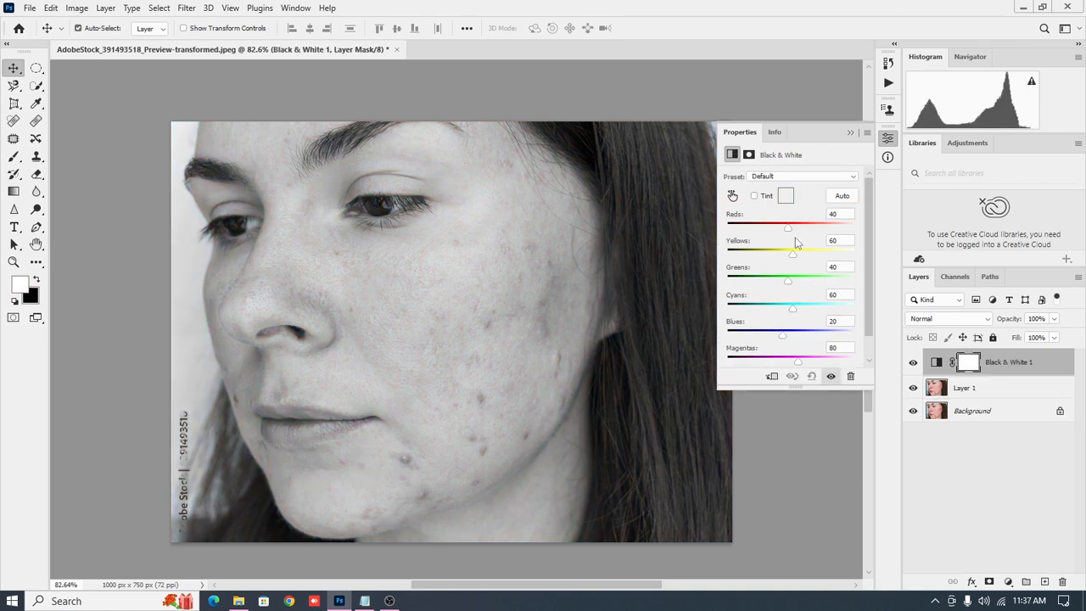
pyautogui.moveTo(789, 228); pyautogui.dragTo(774, 231)
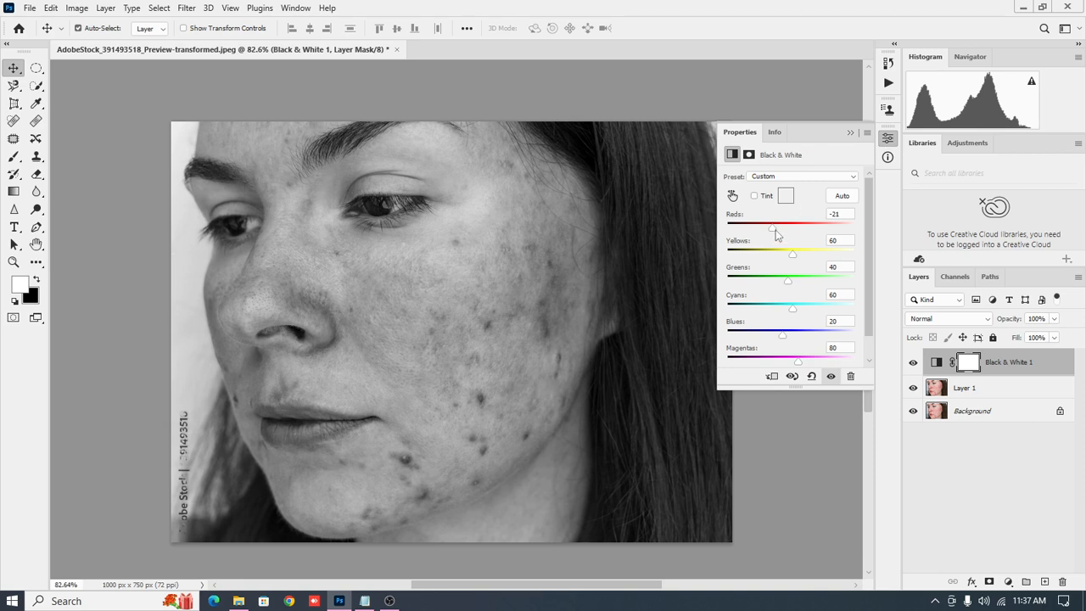
pyautogui.moveTo(774, 231); pyautogui.dragTo(771, 262)
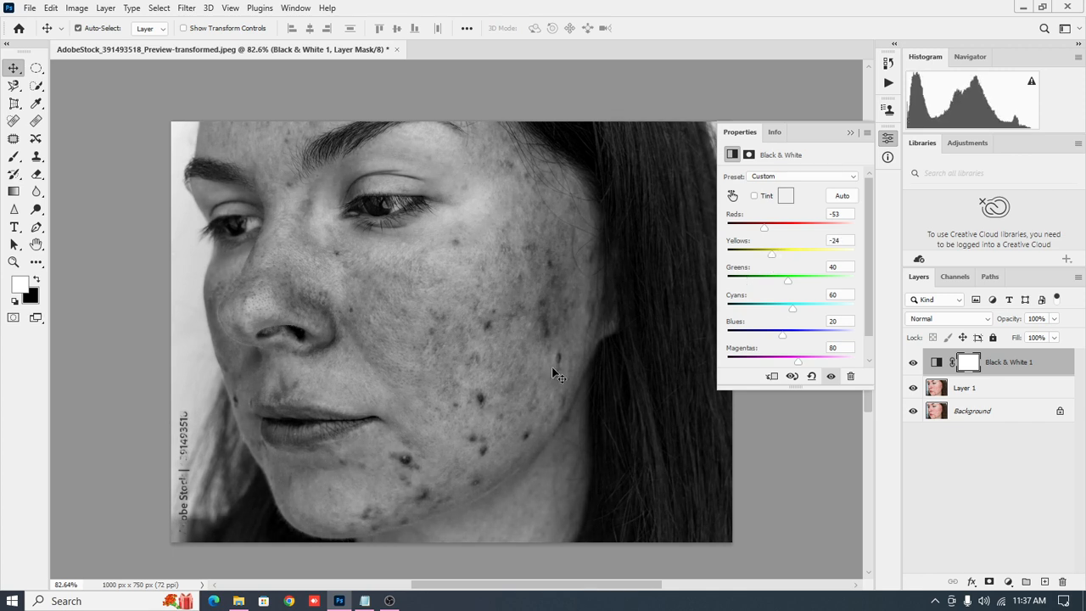
pyautogui.click(851, 133)
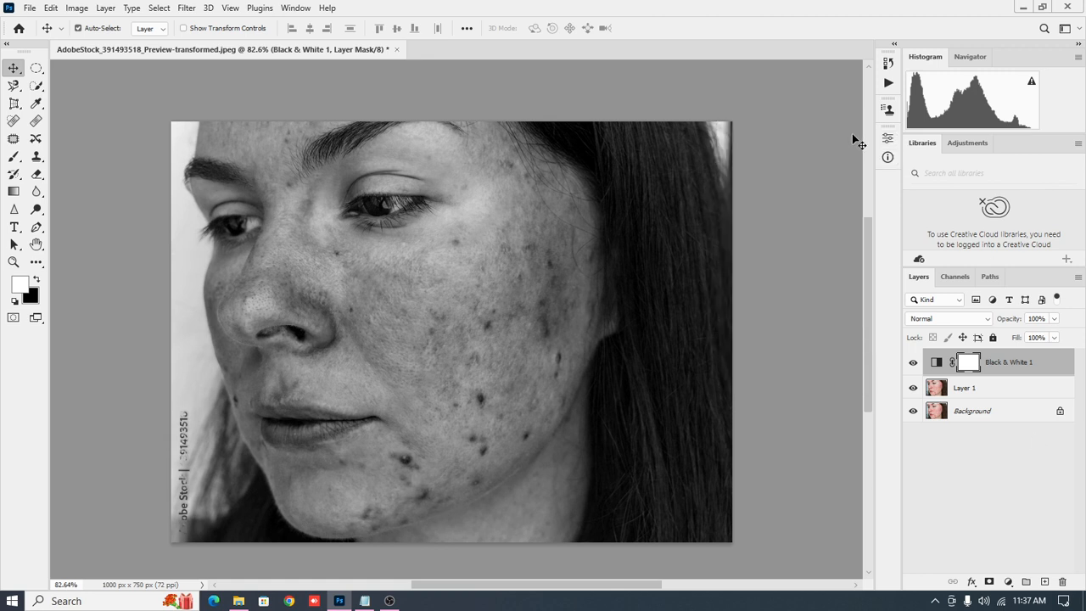
# Add a Curves adjustment layer on top and raise the RGB curve's black point to output 15
pyautogui.click(1009, 583)
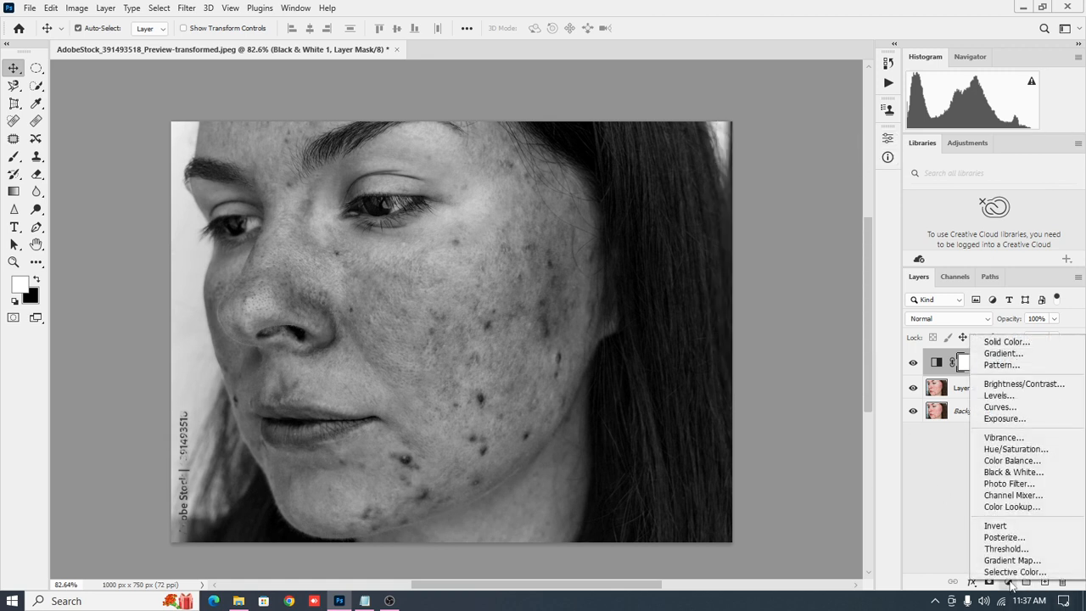
pyautogui.click(1024, 408)
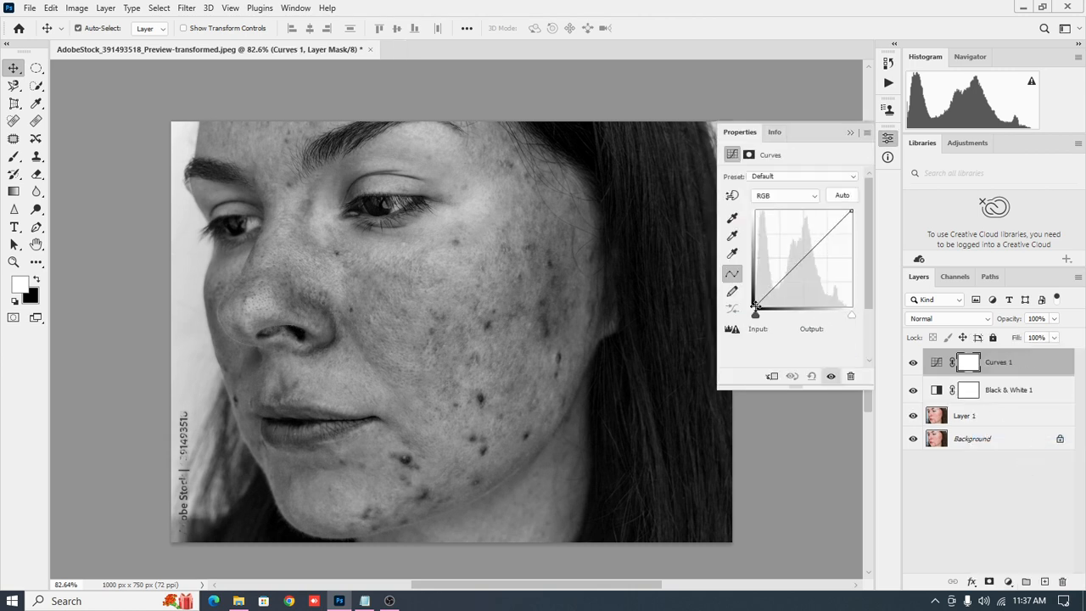
pyautogui.moveTo(756, 305)
pyautogui.mouseDown()
pyautogui.moveTo(756, 293)
pyautogui.moveTo(755, 304)
pyautogui.mouseUp()
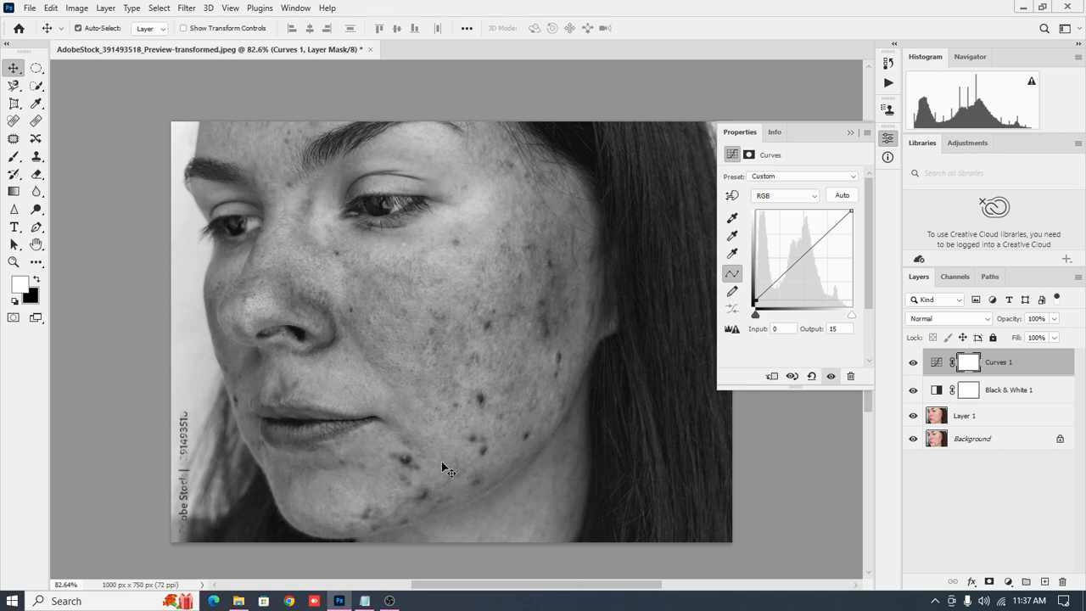
pyautogui.click(852, 134)
# Create an empty layer directly above Layer 1 and set the Healing Brush to sample Current & Below
pyautogui.click(1004, 416)
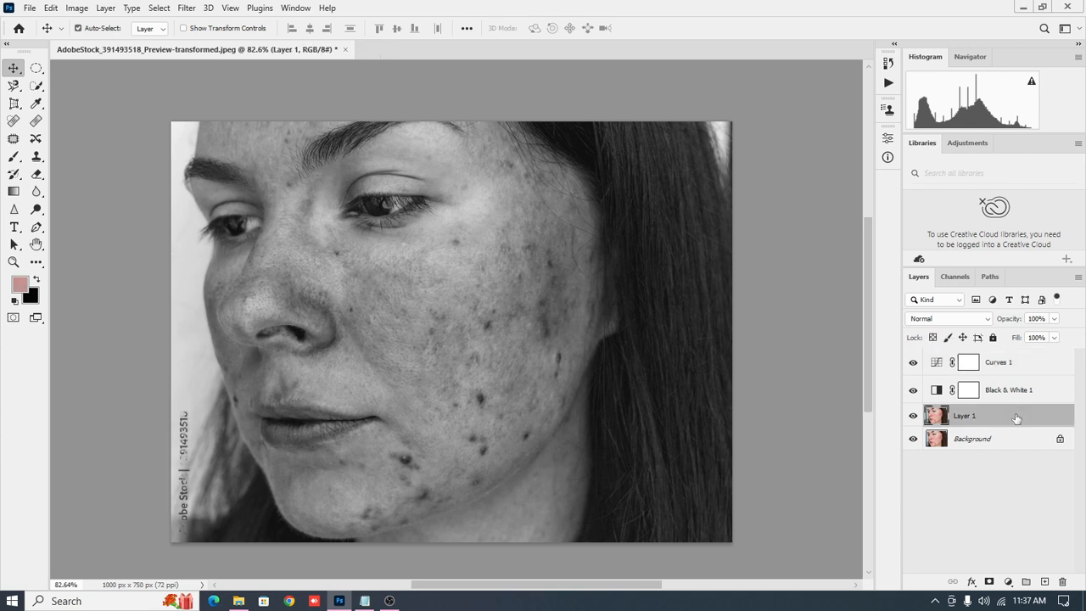
pyautogui.click(1045, 582)
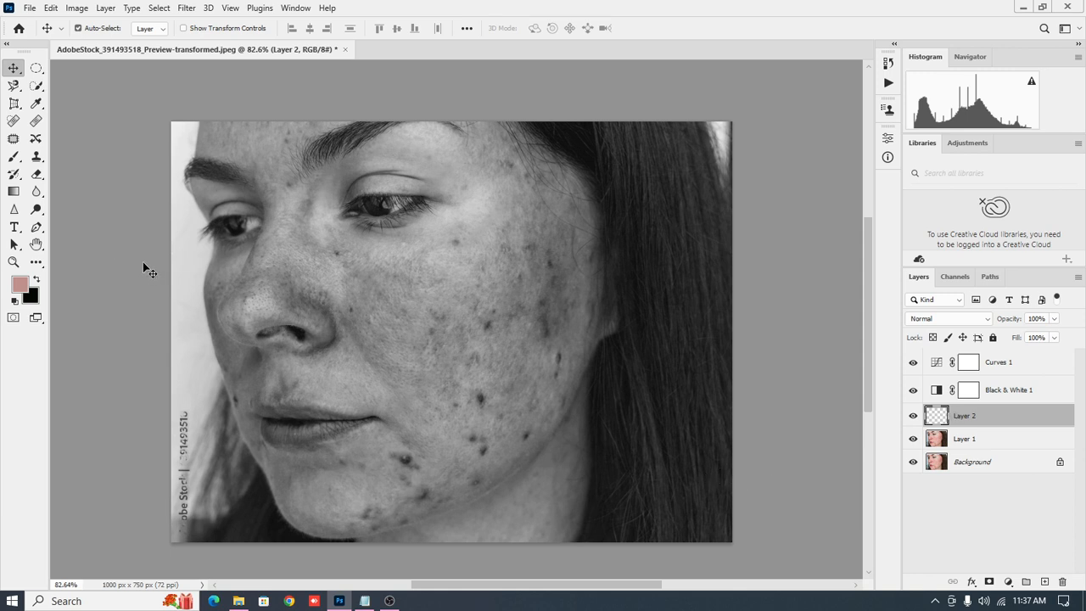
pyautogui.click(41, 124)
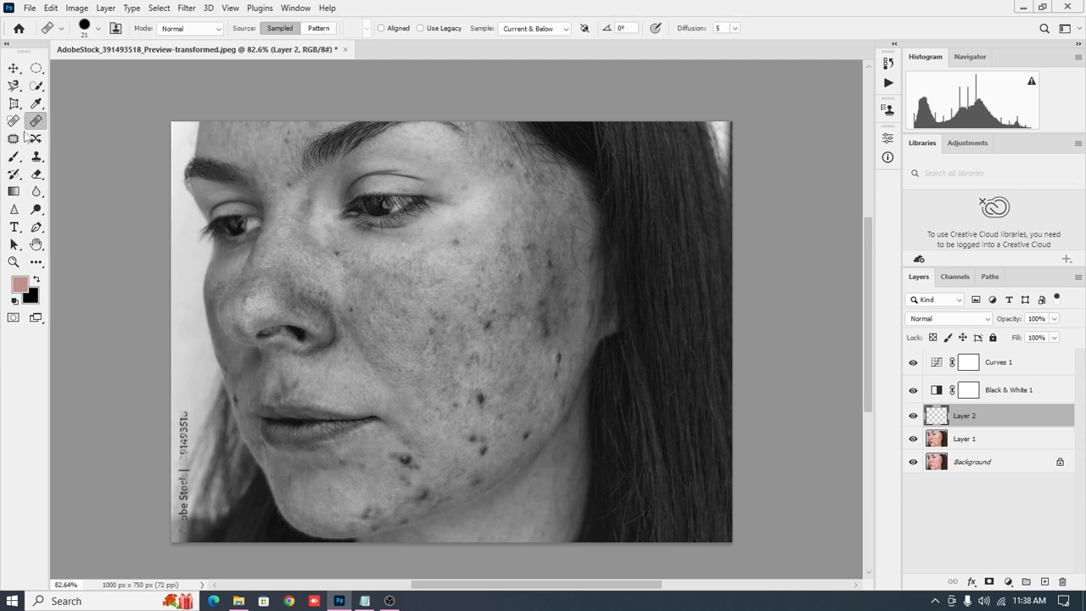
pyautogui.click(549, 32)
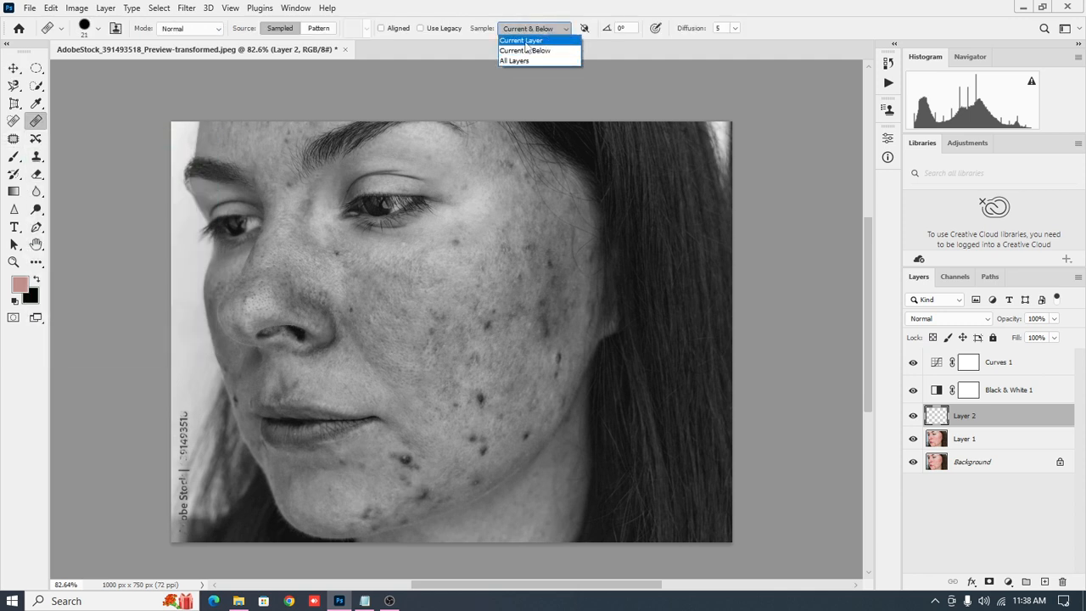
pyautogui.click(527, 40)
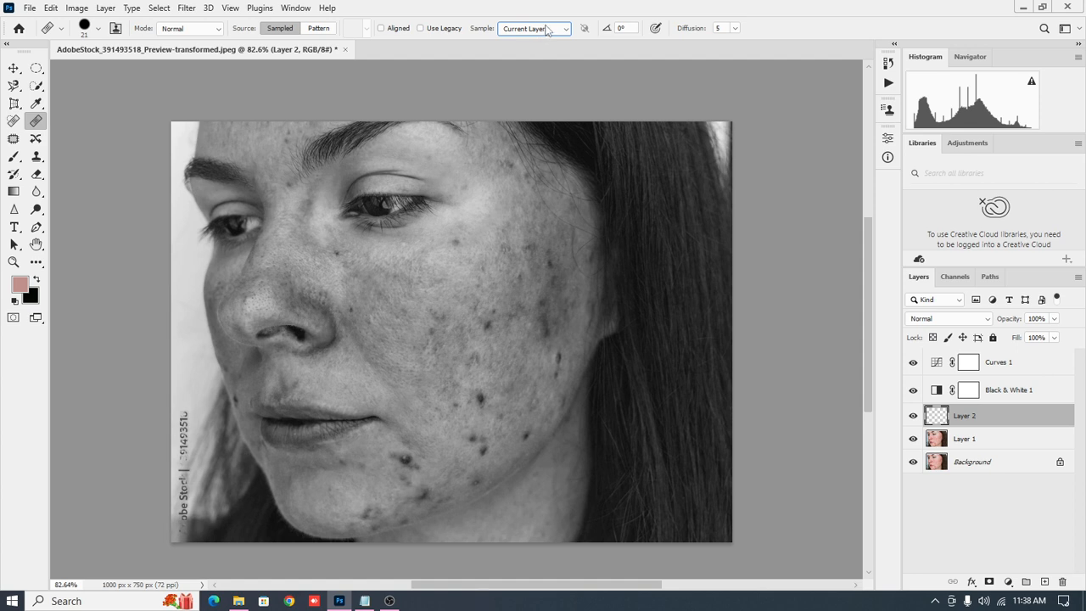
pyautogui.click(548, 31)
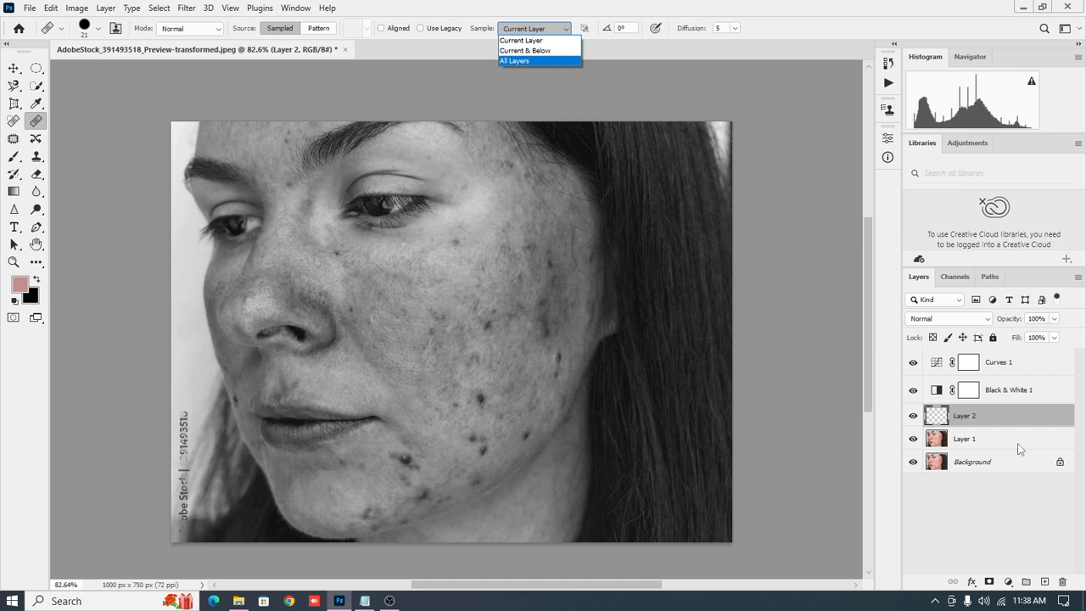
pyautogui.click(550, 51)
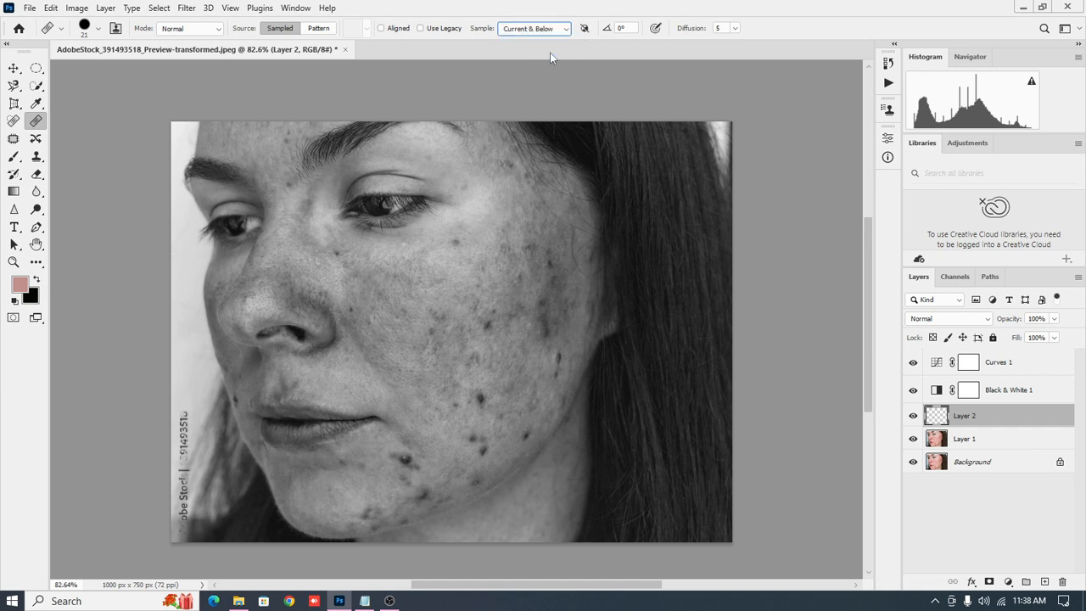
pyautogui.keyDown('alt'); pyautogui.rightClick(444, 318); pyautogui.keyUp('alt')
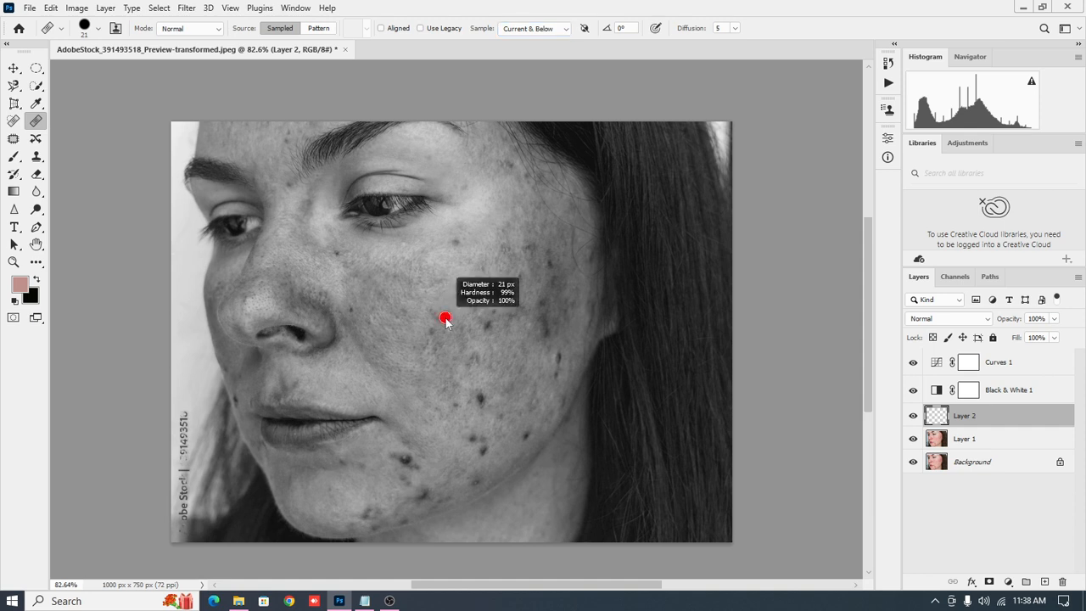
pyautogui.moveTo(445, 319)
pyautogui.mouseDown()
pyautogui.moveTo(485, 320)
pyautogui.moveTo(487, 336)
pyautogui.moveTo(460, 337)
pyautogui.mouseUp()
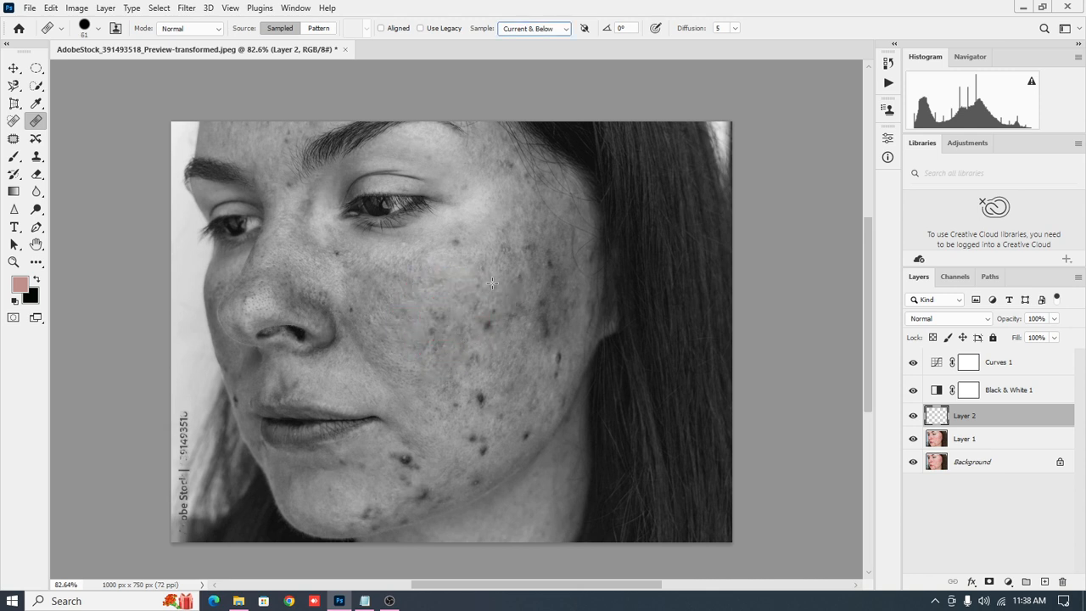
pyautogui.moveTo(457, 277); pyautogui.dragTo(468, 277)
pyautogui.click(457, 241)
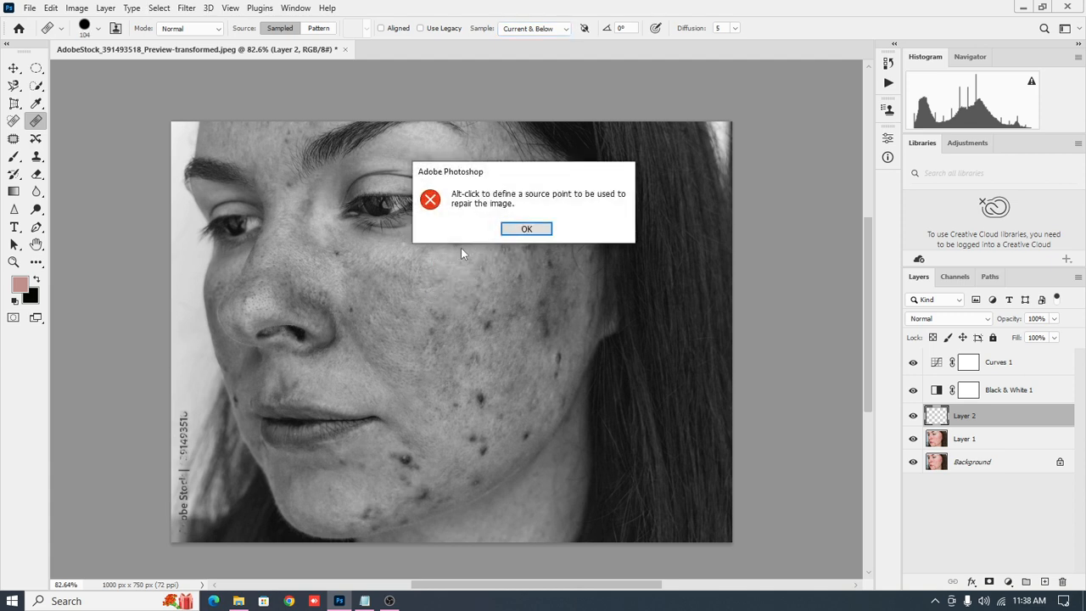
pyautogui.click(512, 230)
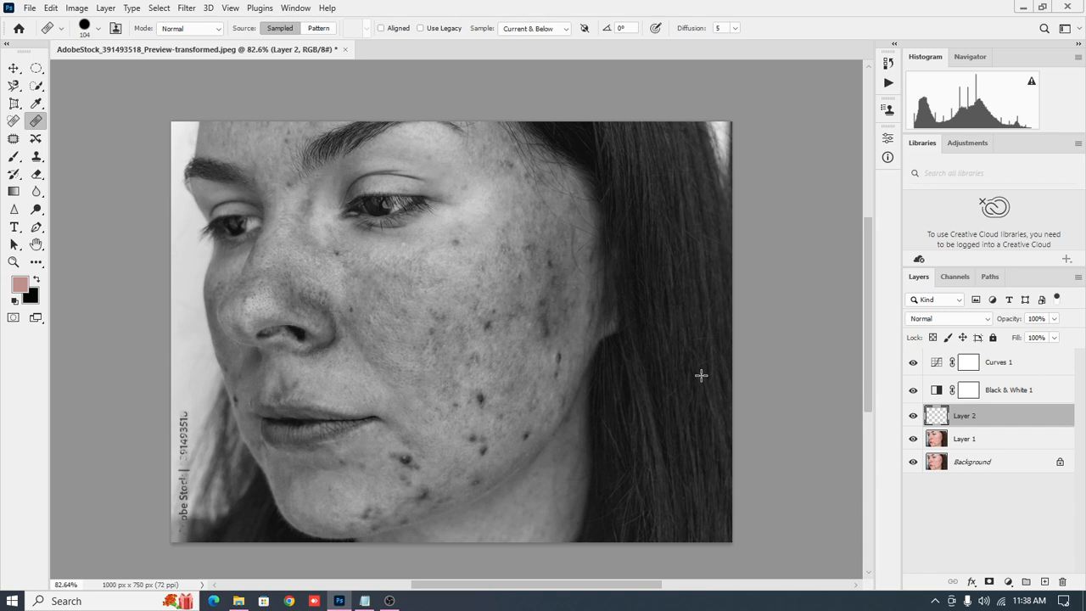
# Enlarge the Healing Brush to 307 px, sample skin on the cheek below the eye and heal the central cheek
pyautogui.moveTo(464, 306); pyautogui.dragTo(522, 331)
pyautogui.click(464, 248)
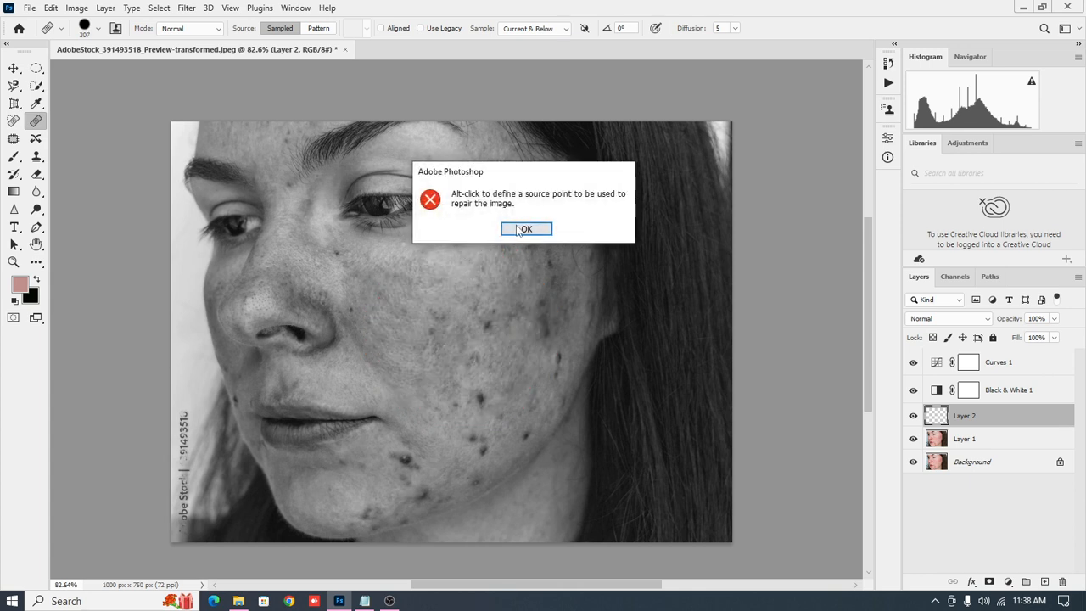
pyautogui.click(524, 228)
pyautogui.keyDown('alt'); pyautogui.click(470, 272); pyautogui.keyUp('alt')
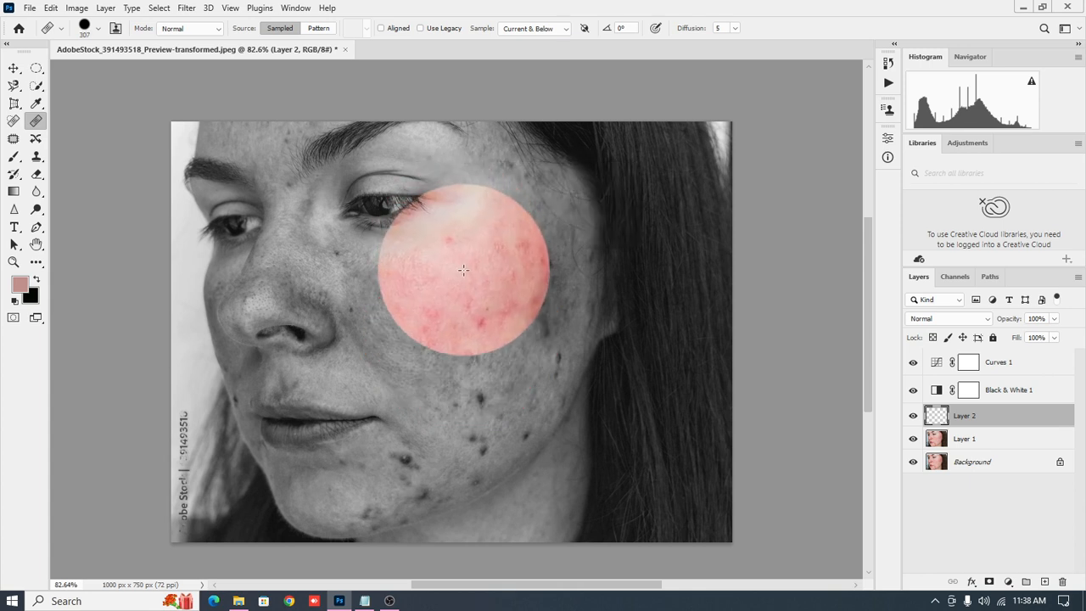
pyautogui.click(480, 266)
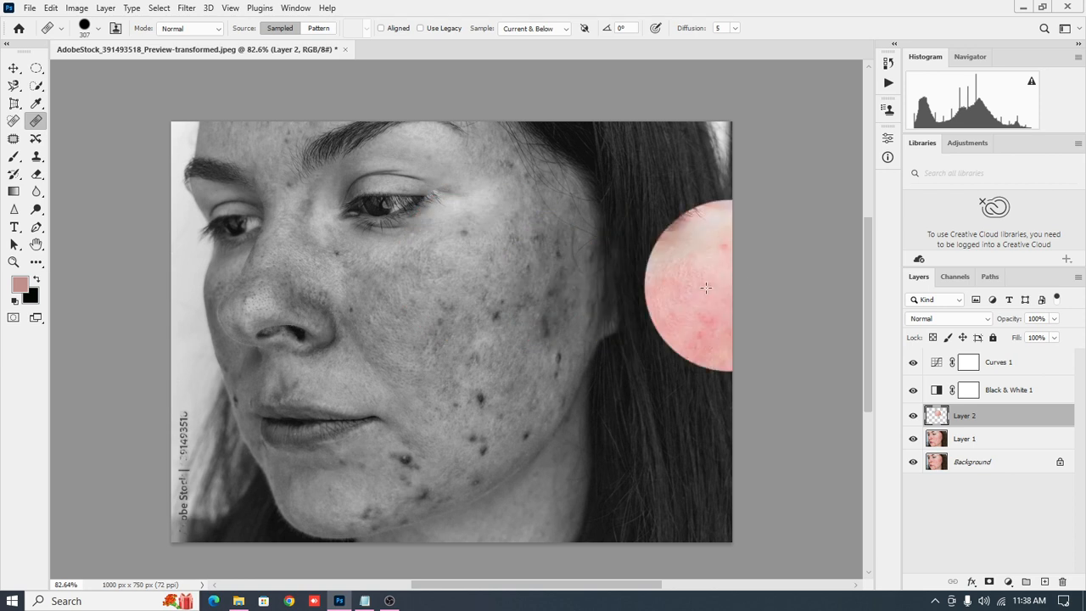
pyautogui.click(466, 318)
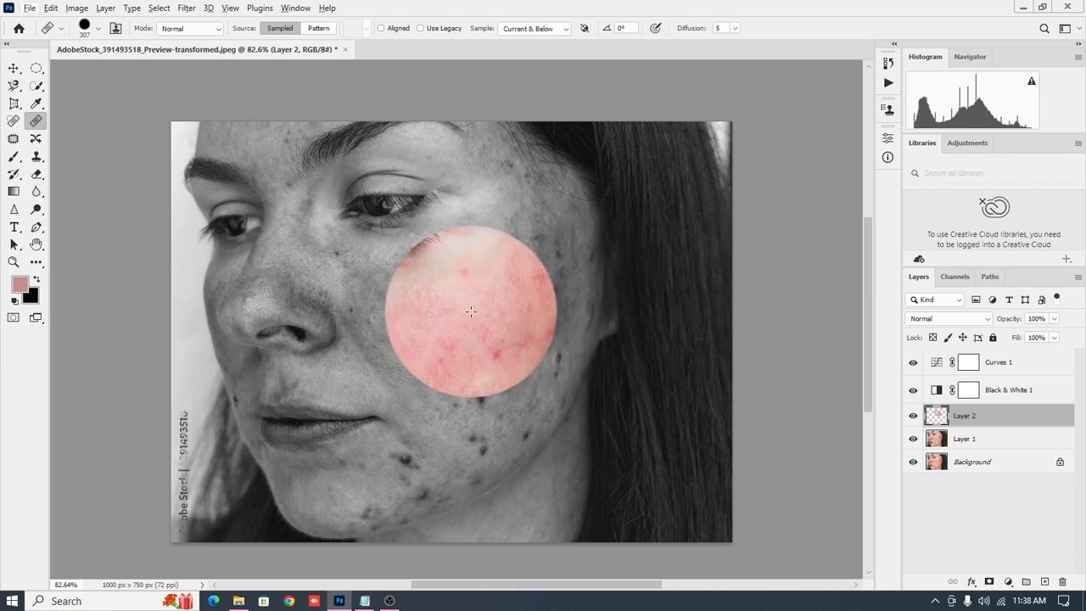
# Reduce the Healing Brush to 92 px and heal the dark spots on the upper and middle cheek from nearby clean skin
pyautogui.scroll(-1, 471, 311)
pyautogui.scroll(1, 471, 312)
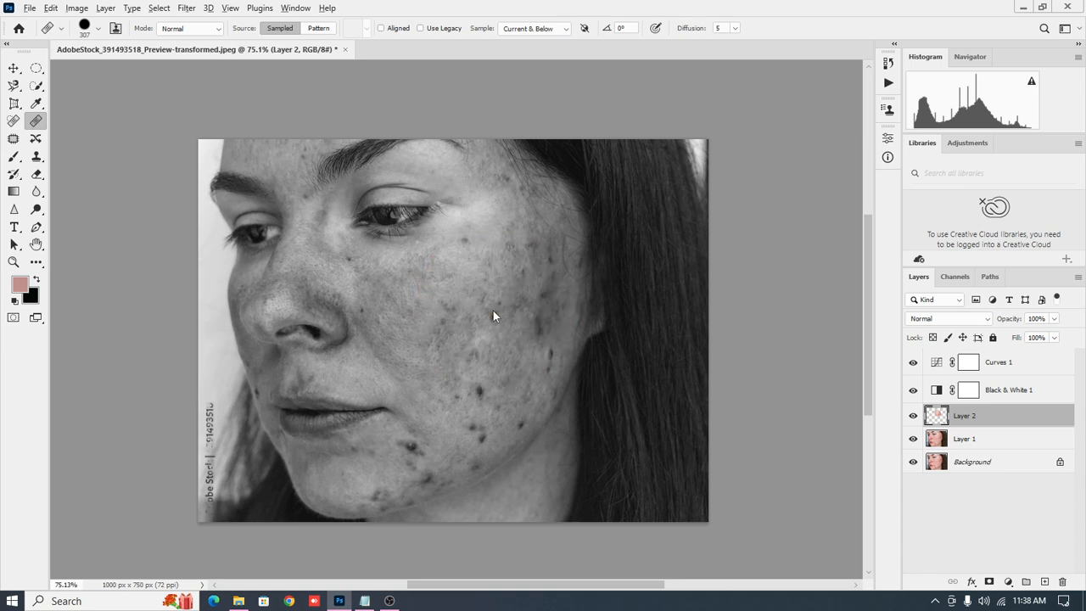
pyautogui.moveTo(492, 311)
pyautogui.mouseDown()
pyautogui.moveTo(438, 340)
pyautogui.moveTo(417, 345)
pyautogui.moveTo(415, 336)
pyautogui.moveTo(450, 323)
pyautogui.moveTo(399, 338)
pyautogui.mouseUp()
pyautogui.keyDown('alt'); pyautogui.click(452, 286); pyautogui.keyUp('alt')
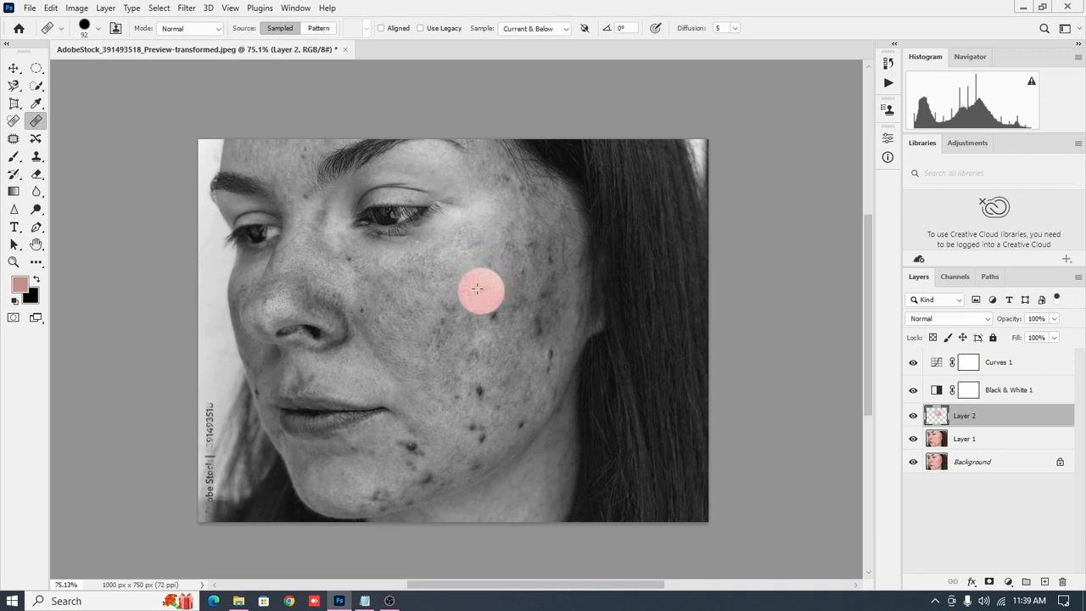
pyautogui.keyDown('alt'); pyautogui.click(468, 273); pyautogui.keyUp('alt')
pyautogui.click(493, 309)
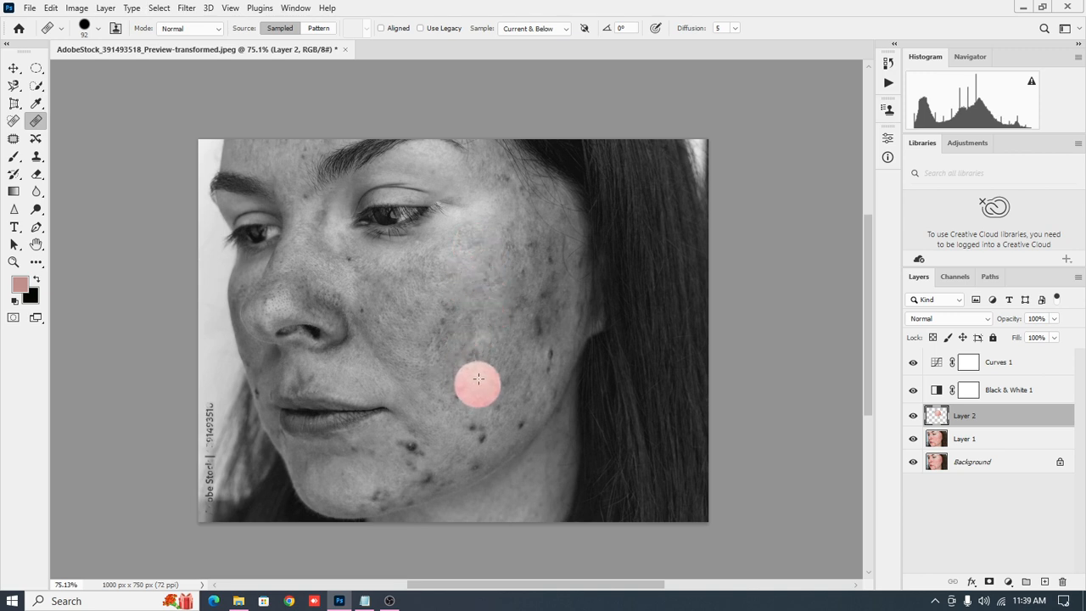
# Heal the large dark spots on the lower cheek beside the mouth, resampling clean skin close to each spot
pyautogui.keyDown('alt'); pyautogui.click(486, 344); pyautogui.keyUp('alt')
pyautogui.click(488, 391)
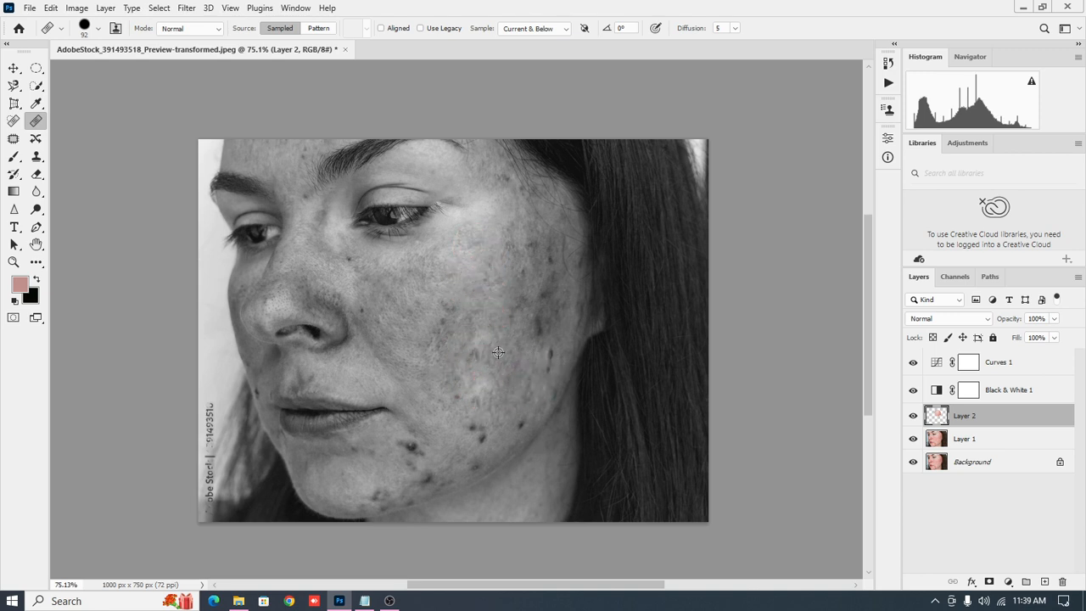
pyautogui.keyDown('alt'); pyautogui.click(498, 352); pyautogui.keyUp('alt')
pyautogui.click(484, 434)
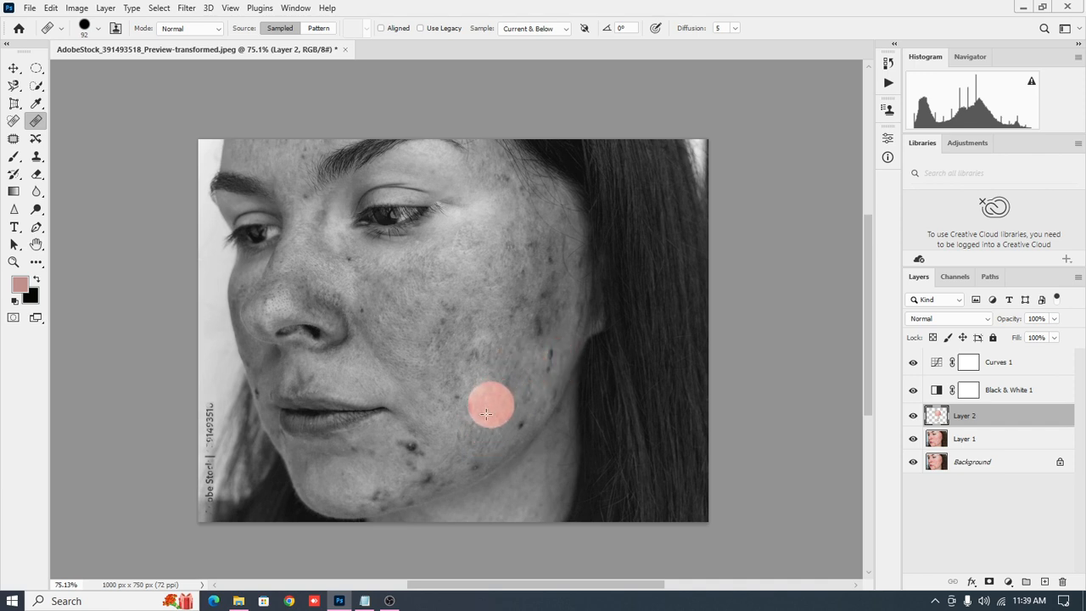
pyautogui.keyDown('alt'); pyautogui.click(477, 422); pyautogui.keyUp('alt')
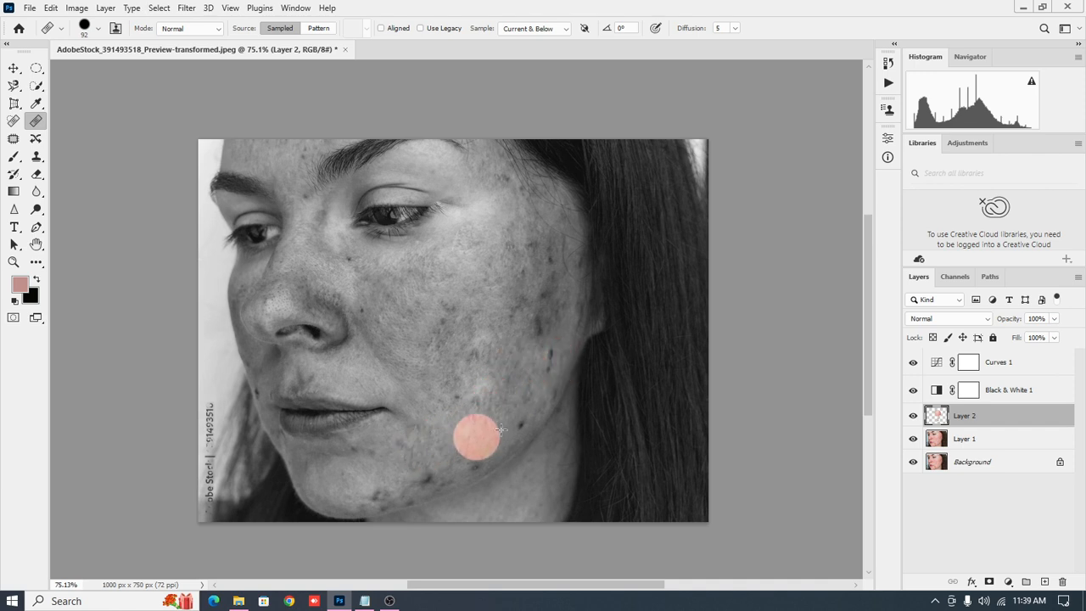
# Reduce the Healing Brush to 49 px and heal the dark spots on the outer cheek and jaw edge from nearby clean skin
pyautogui.scroll(-1, 498, 412)
pyautogui.keyDown('alt'); pyautogui.rightClick(487, 393); pyautogui.keyUp('alt')
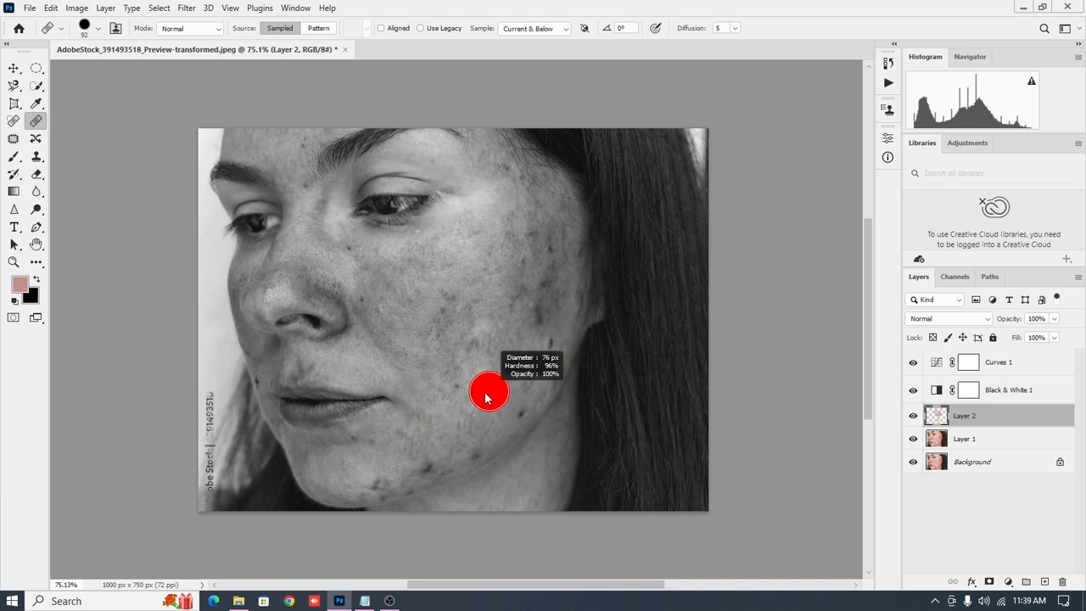
pyautogui.moveTo(485, 394); pyautogui.dragTo(474, 394)
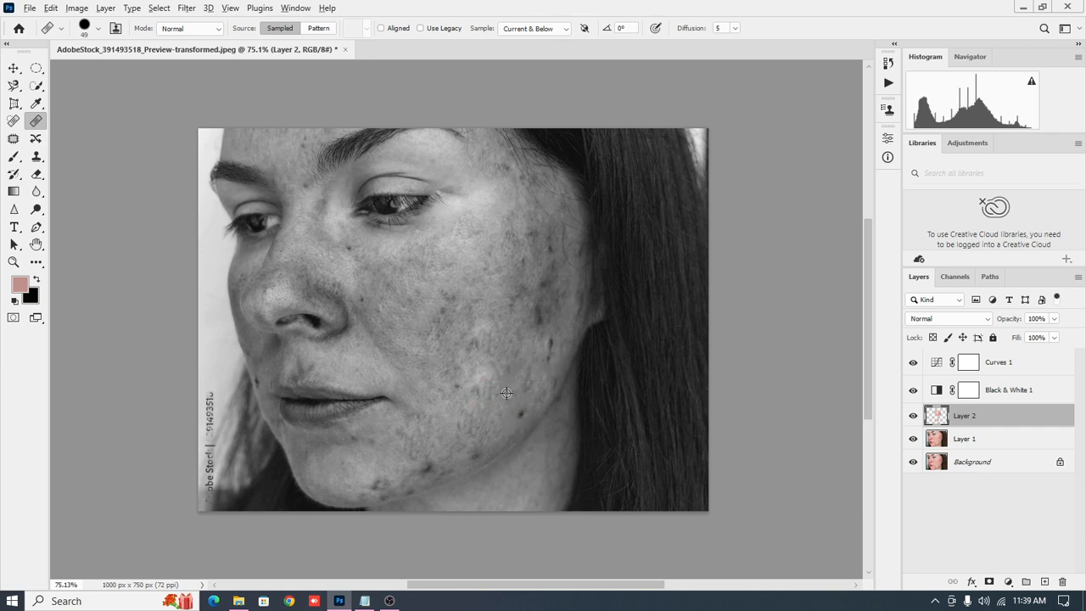
pyautogui.keyDown('alt'); pyautogui.click(507, 393); pyautogui.keyUp('alt')
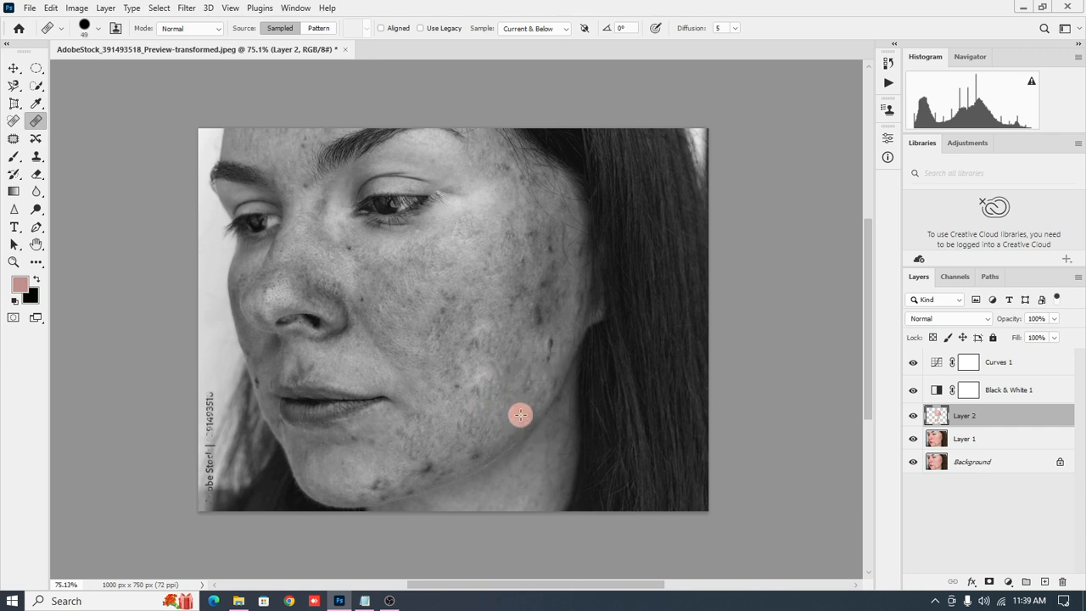
pyautogui.keyDown('alt'); pyautogui.click(491, 376); pyautogui.keyUp('alt')
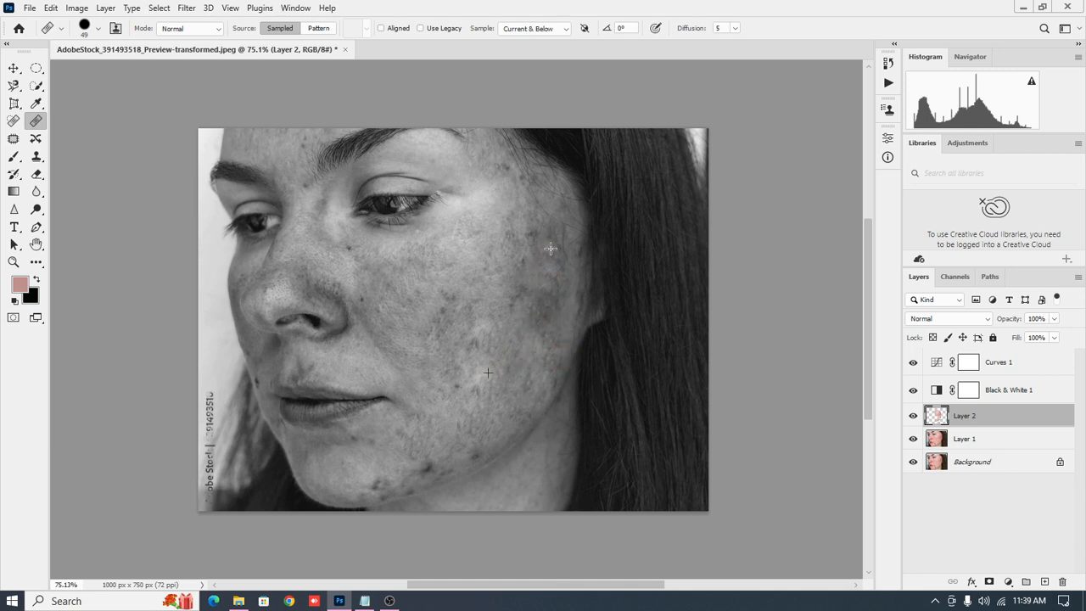
# Heal the dark spots along the jawline and chin, reducing the Healing Brush to 31 px for the smaller marks
pyautogui.scroll(-2, 451, 439)
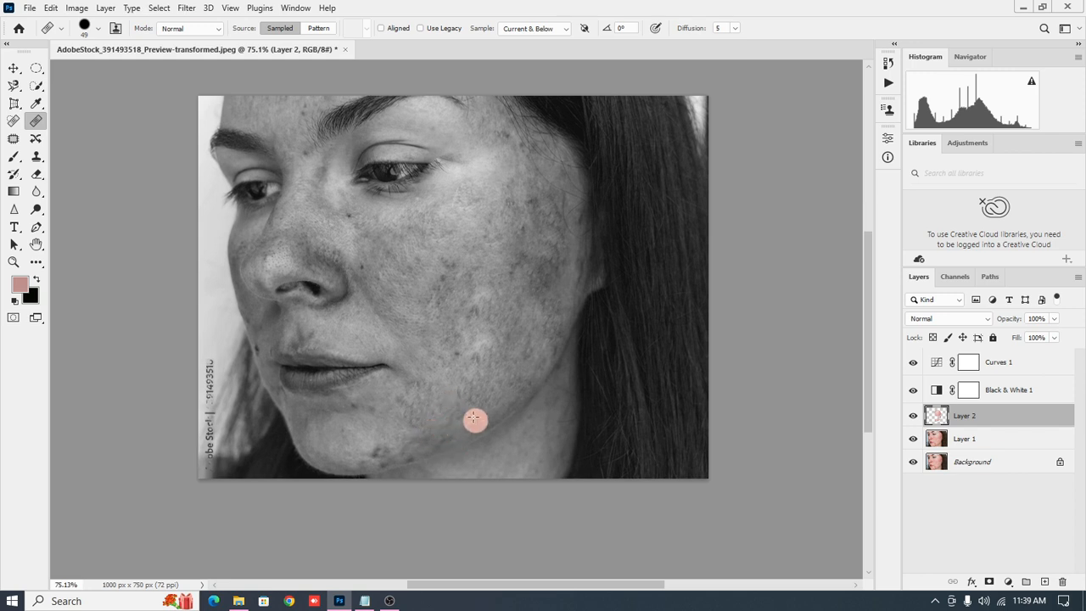
pyautogui.scroll(-3, 473, 418)
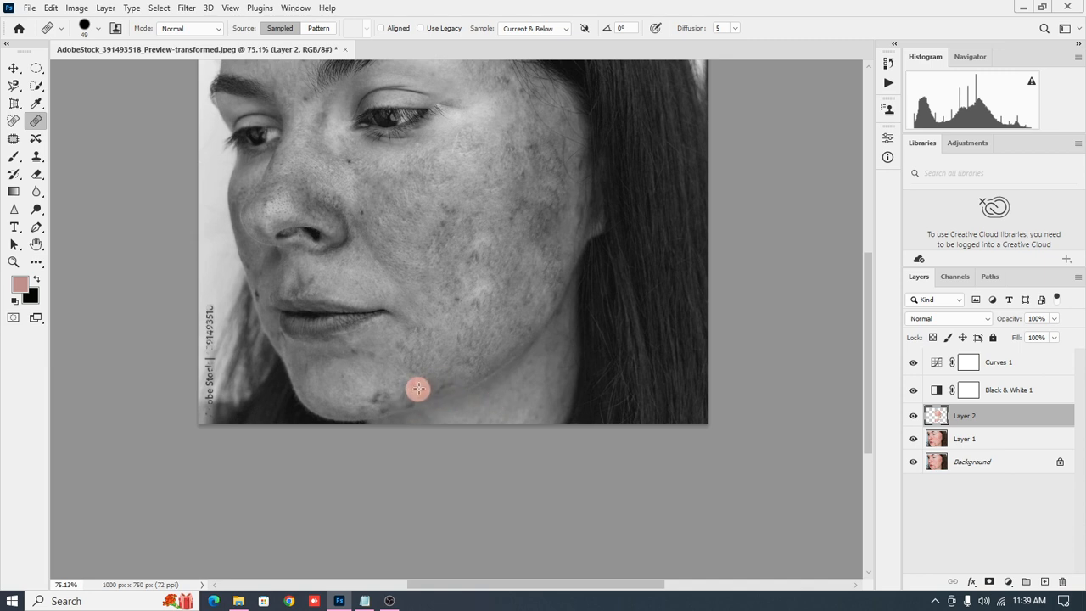
pyautogui.moveTo(428, 382); pyautogui.dragTo(427, 381)
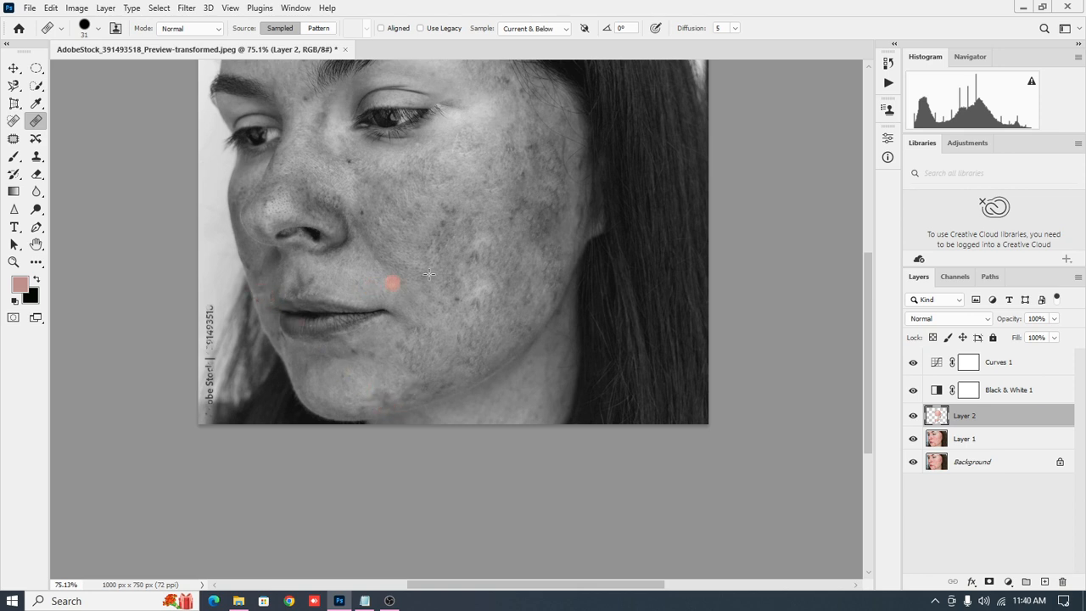
# Heal the small spots on the forehead above the brows and on the temple, sampling clean skin beside each area
pyautogui.scroll(3, 485, 213)
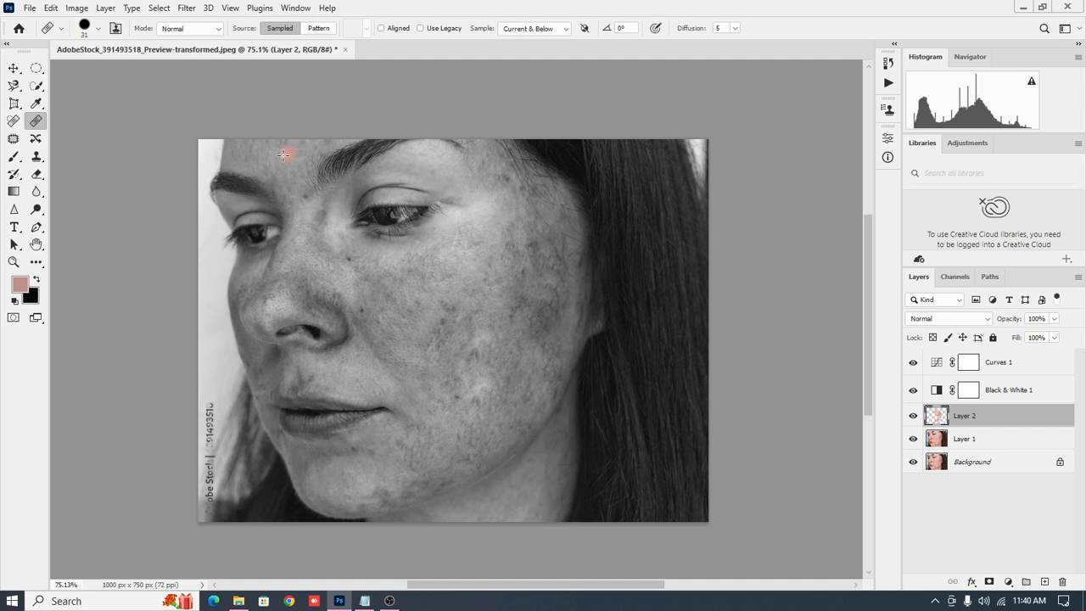
pyautogui.keyDown('alt'); pyautogui.click(299, 156); pyautogui.keyUp('alt')
pyautogui.click(305, 149)
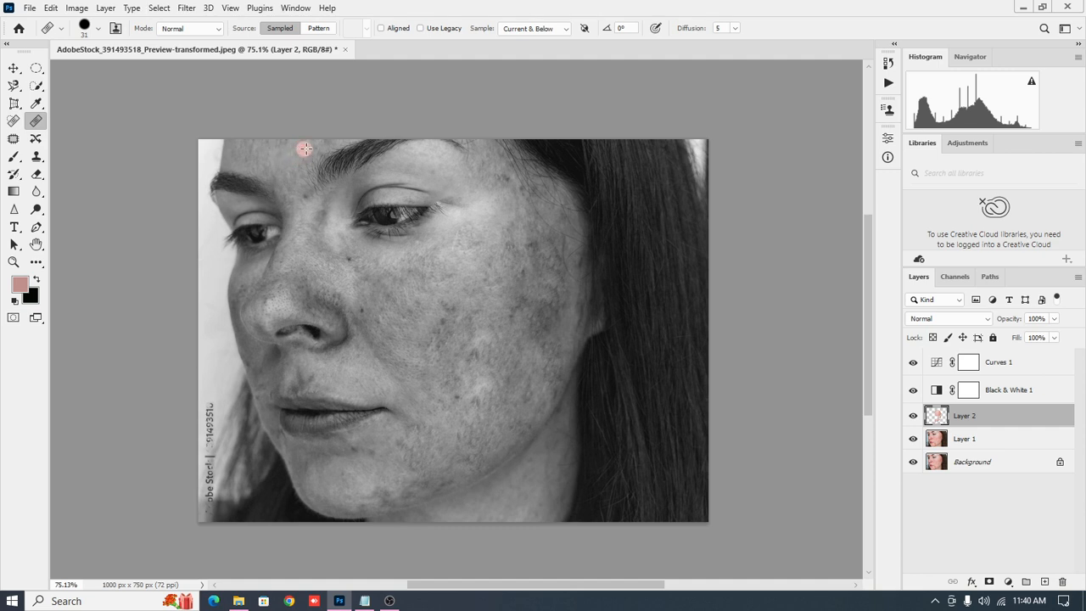
pyautogui.keyDown('alt'); pyautogui.click(506, 186); pyautogui.keyUp('alt')
pyautogui.keyDown('alt'); pyautogui.click(506, 207); pyautogui.keyUp('alt')
pyautogui.click(508, 180)
# Heal the small dark spots on the lower cheek, near the jaw and beside the nostril with the Healing Brush
pyautogui.scroll(1, 368, 280)
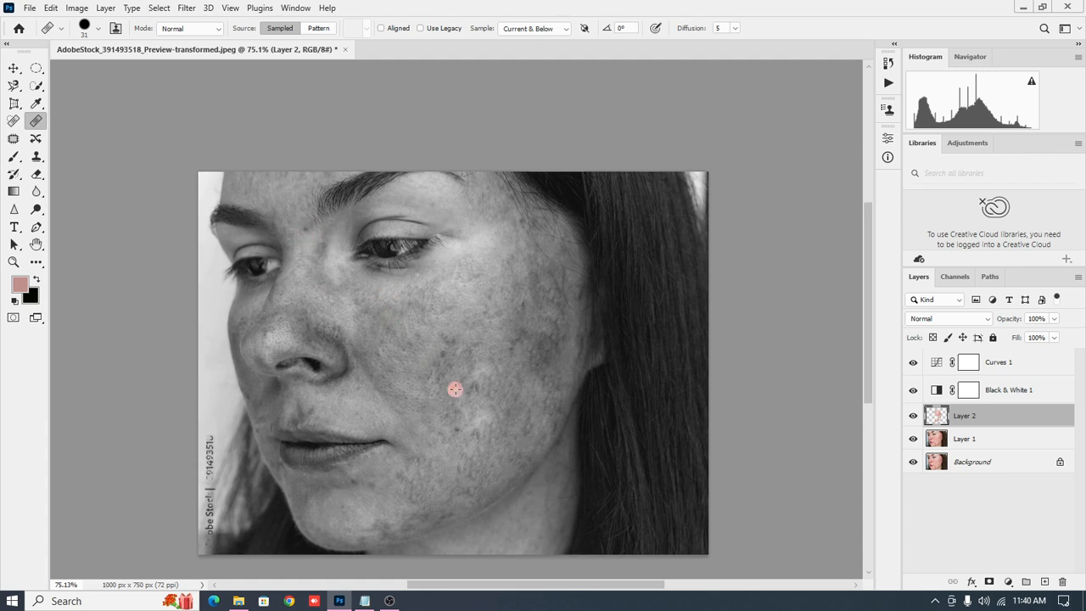
pyautogui.scroll(-1, 463, 424)
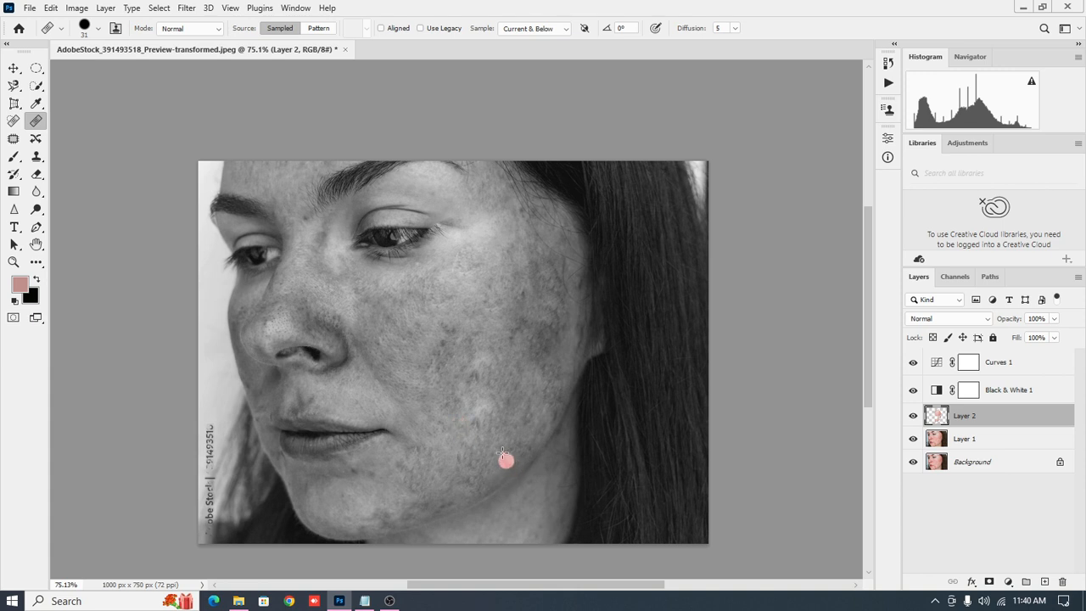
pyautogui.scroll(-3, 479, 413)
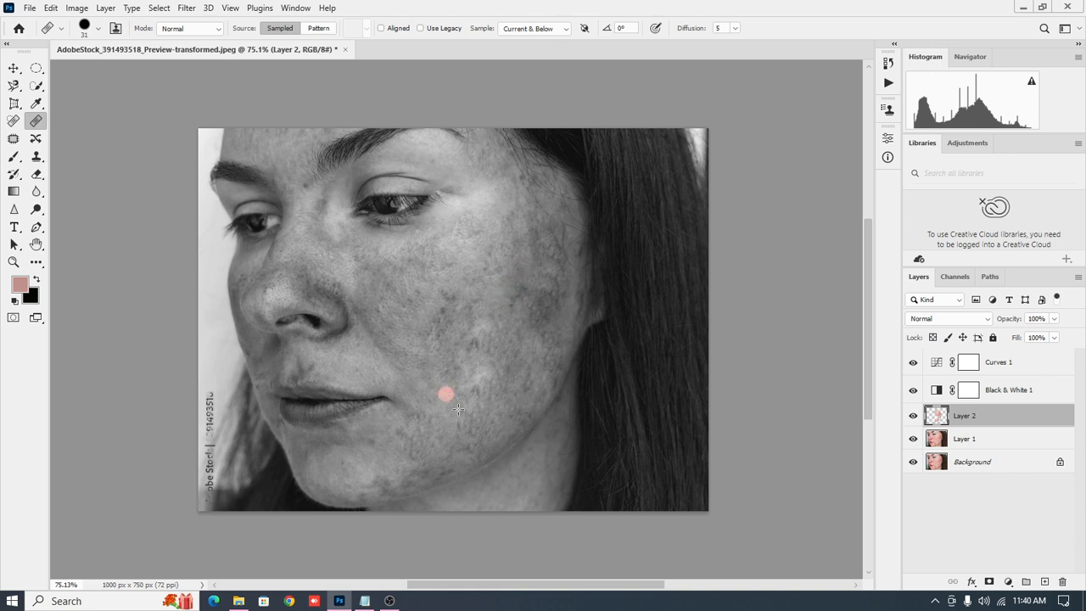
pyautogui.scroll(-2, 473, 399)
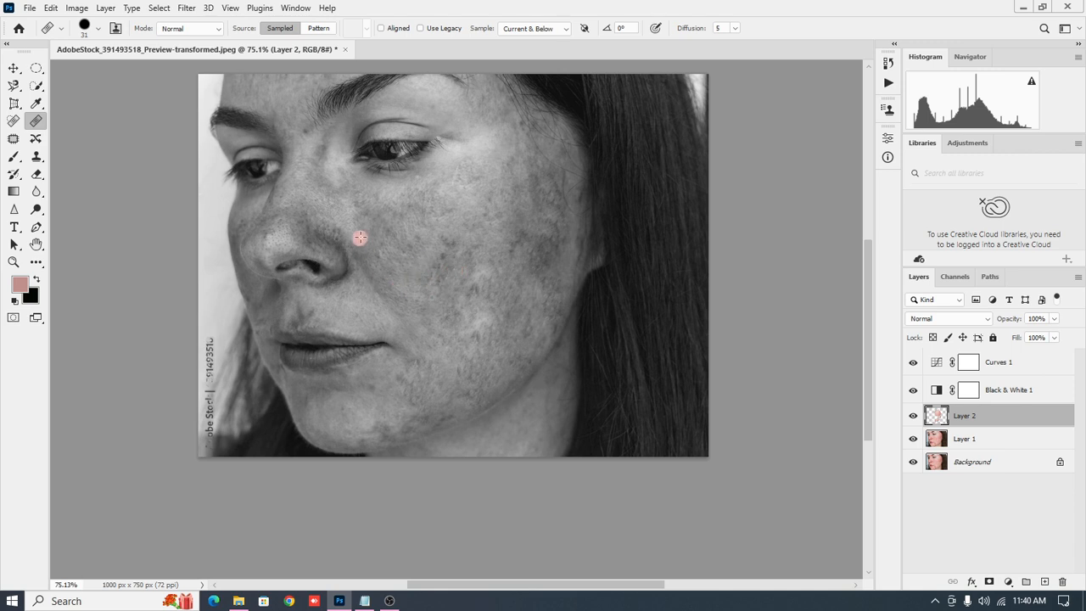
# Heal the cluster of dark marks on the central cheek with repeated dabs, resampling clean skin close by
pyautogui.keyDown('alt'); pyautogui.click(443, 258); pyautogui.keyUp('alt')
pyautogui.click(444, 257)
pyautogui.keyDown('alt'); pyautogui.click(444, 257); pyautogui.keyUp('alt')
pyautogui.click(516, 263)
pyautogui.click(449, 259)
pyautogui.keyDown('alt'); pyautogui.click(430, 245); pyautogui.keyUp('alt')
pyautogui.click(416, 245)
pyautogui.click(455, 243)
pyautogui.click(448, 242)
pyautogui.click(439, 238)
pyautogui.click(447, 247)
pyautogui.click(443, 263)
pyautogui.click(451, 250)
pyautogui.click(453, 242)
pyautogui.click(494, 261)
pyautogui.click(497, 293)
# Heal the remaining faint spots around the mouth, nose, jaw, under-eye area and temple
pyautogui.click(318, 339)
pyautogui.click(326, 219)
pyautogui.click(420, 260)
pyautogui.click(448, 283)
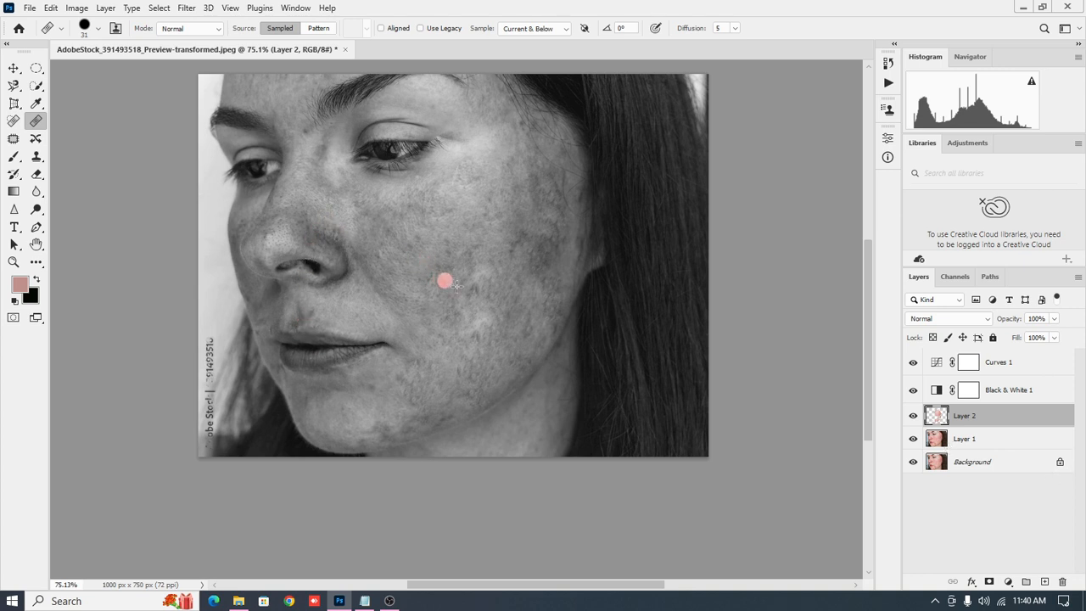
pyautogui.click(452, 399)
pyautogui.click(504, 413)
pyautogui.click(437, 181)
pyautogui.click(502, 168)
pyautogui.scroll(1, 433, 253)
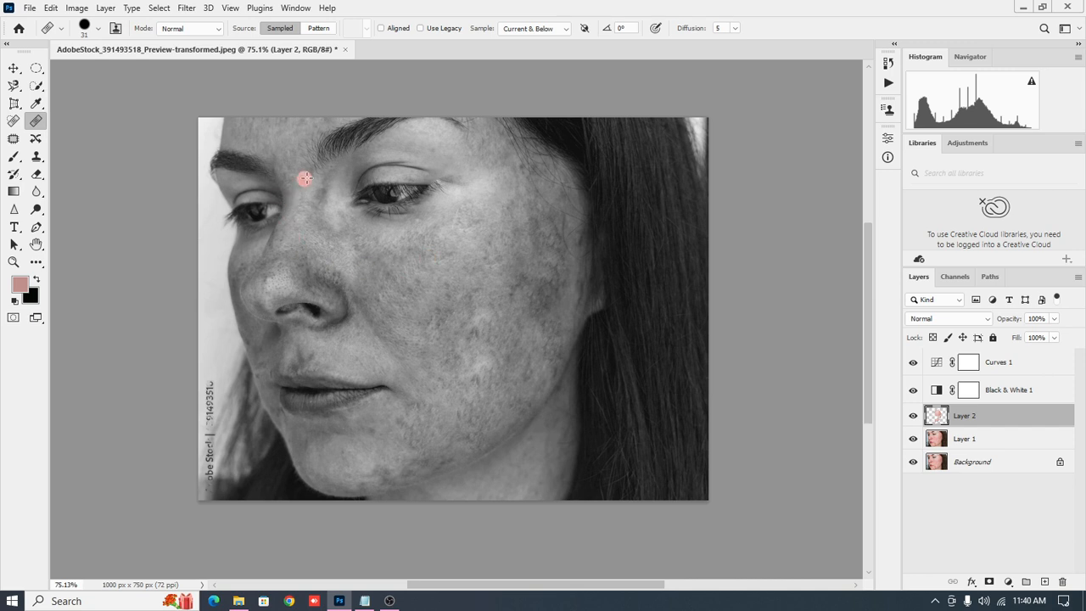
pyautogui.click(517, 165)
pyautogui.click(517, 175)
pyautogui.click(363, 261)
# Delete the Black & White 1 and Curves 1 adjustment layers
pyautogui.click(1027, 390)
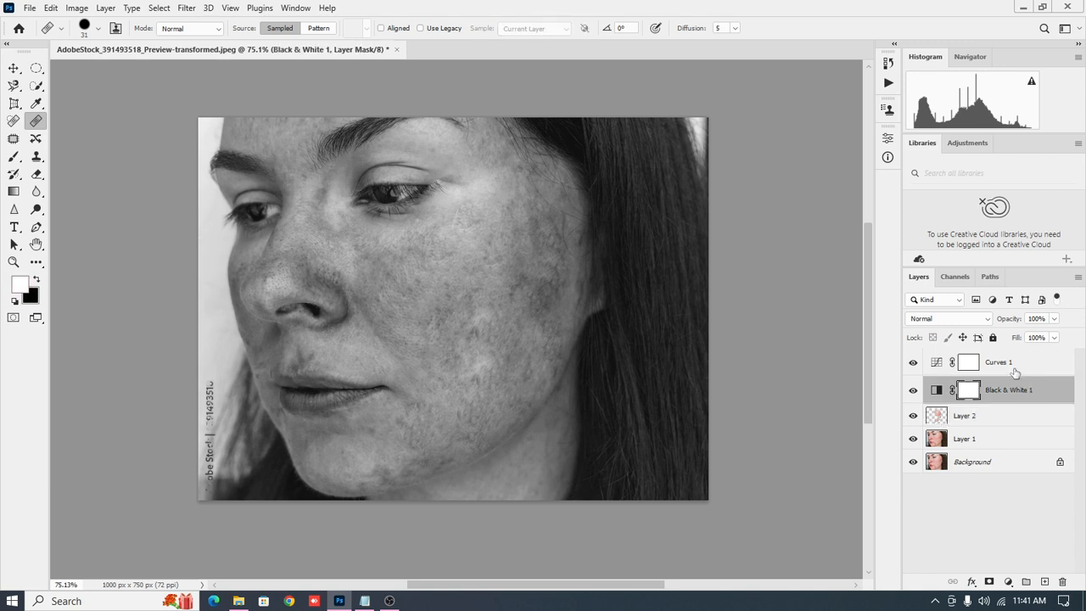
pyautogui.keyDown('shift'); pyautogui.click(1017, 363); pyautogui.keyUp('shift')
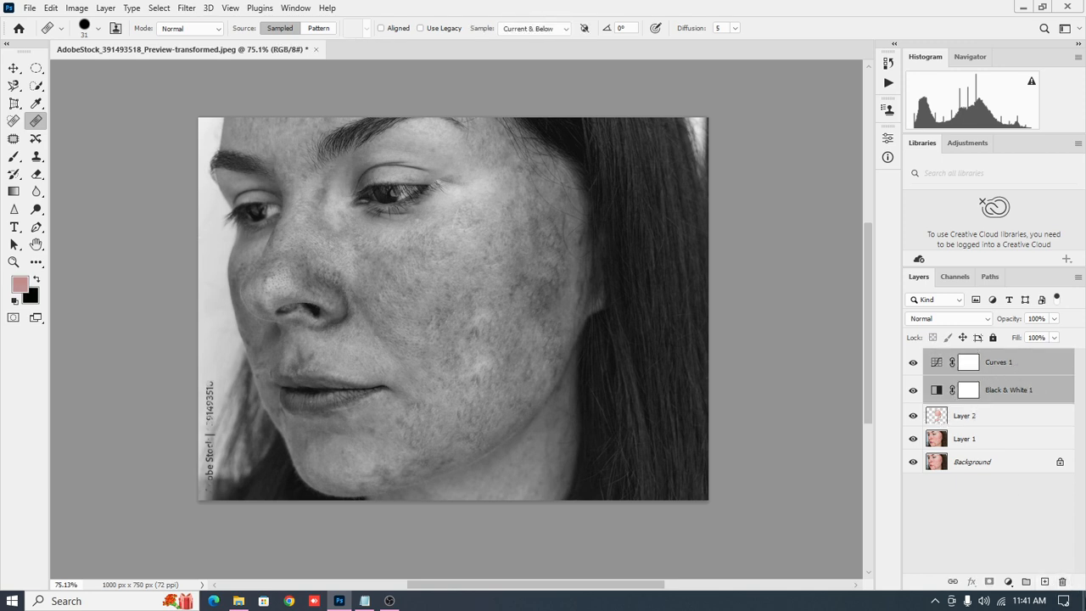
pyautogui.click(1063, 583)
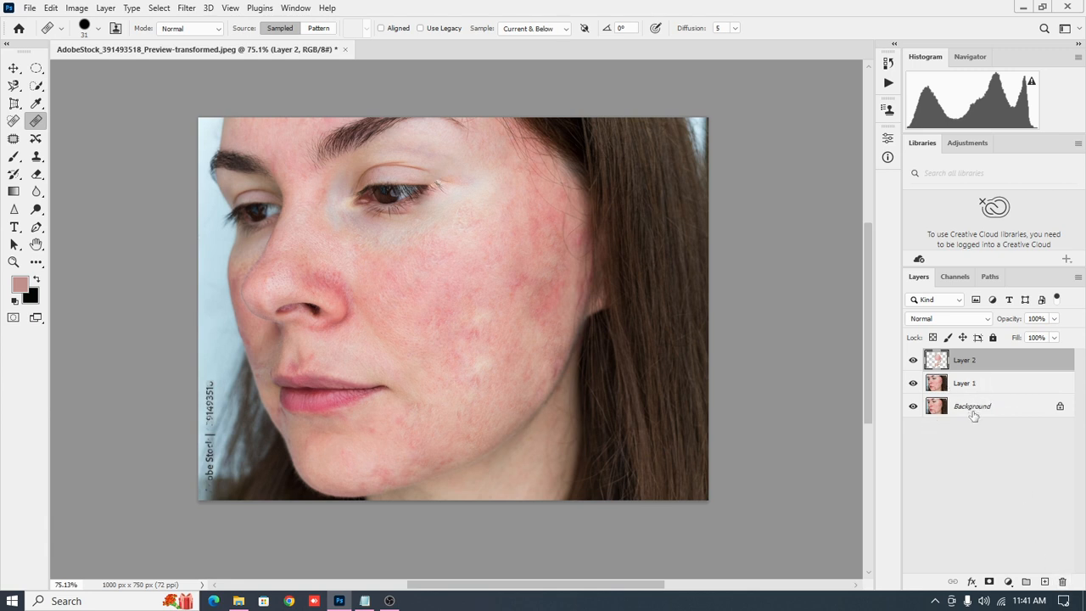
# Stamp all visible layers into a new top layer and set its blend mode to Vivid Light
pyautogui.hotkey('ctrl', 'shift', 'alt', 'e')
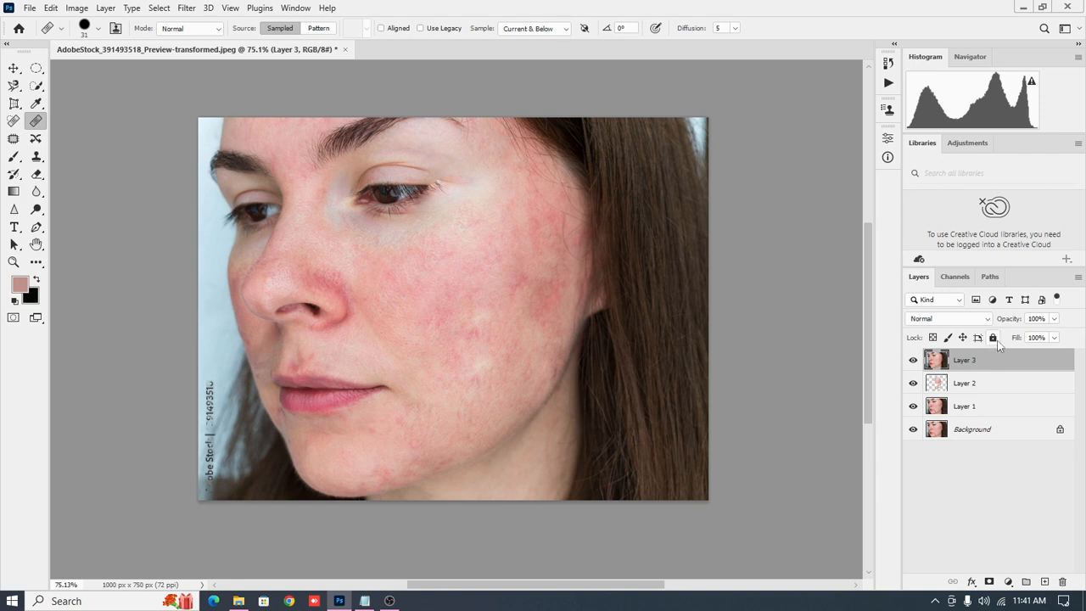
pyautogui.click(989, 320)
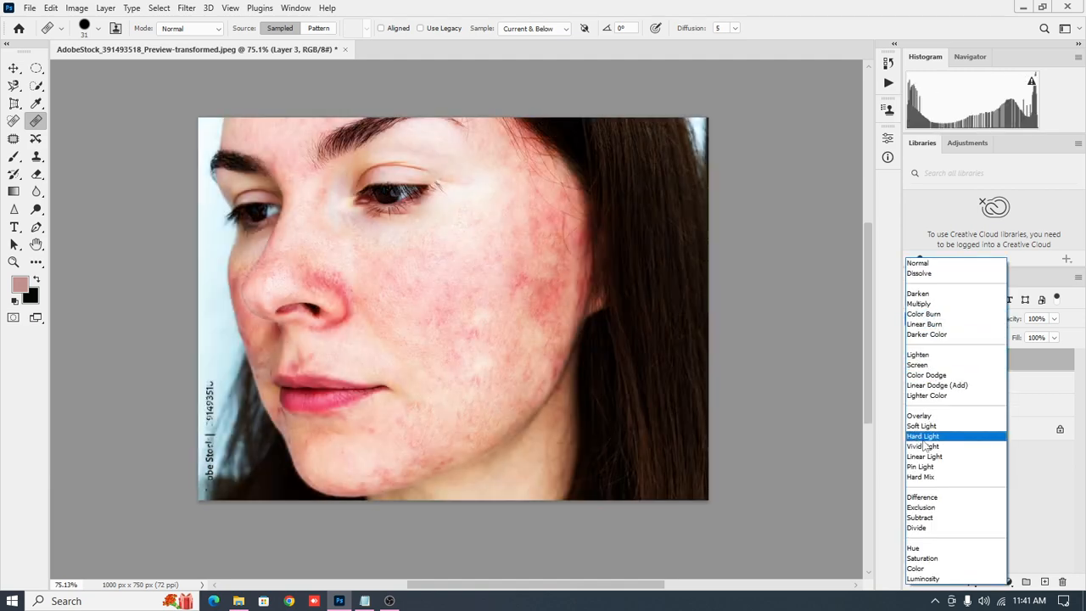
pyautogui.click(925, 446)
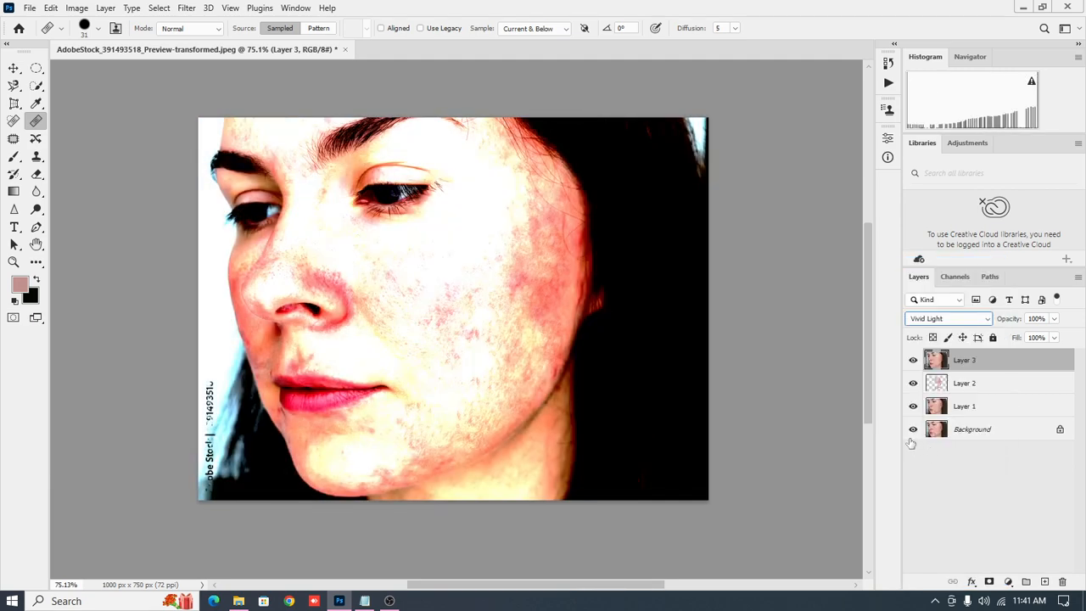
pyautogui.click(913, 430)
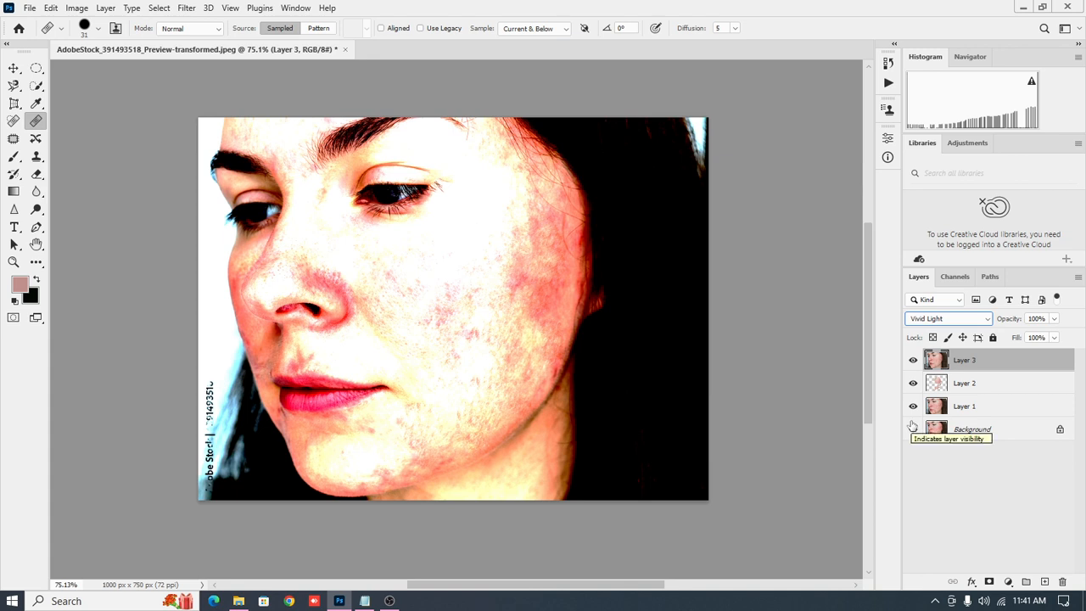
pyautogui.click(914, 428)
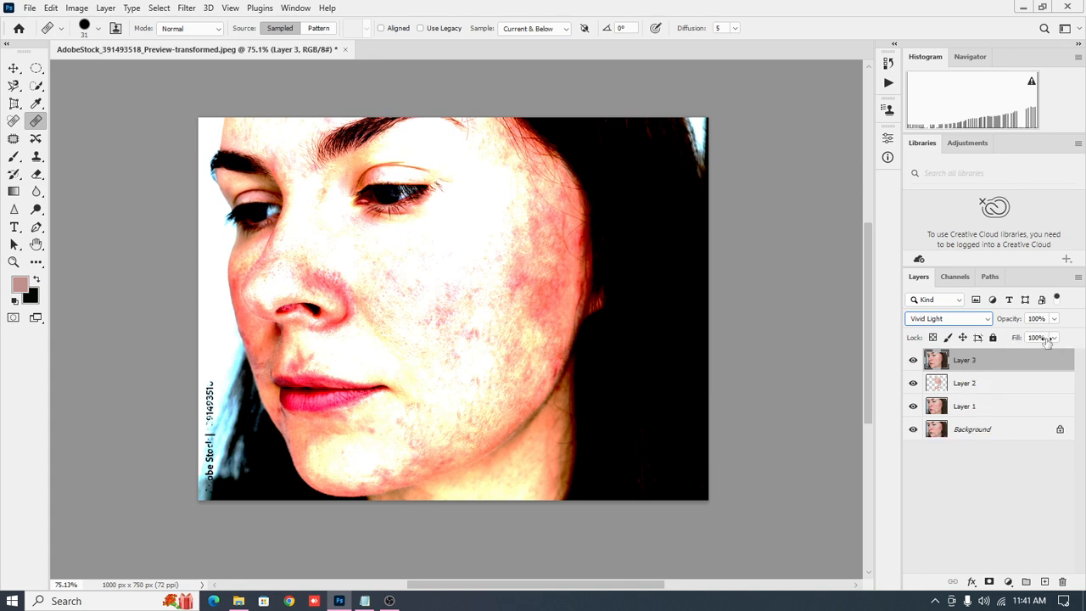
# Invert Layer 3 and apply a High Pass filter with a 25-pixel radius to it
pyautogui.hotkey('ctrl', 'i')
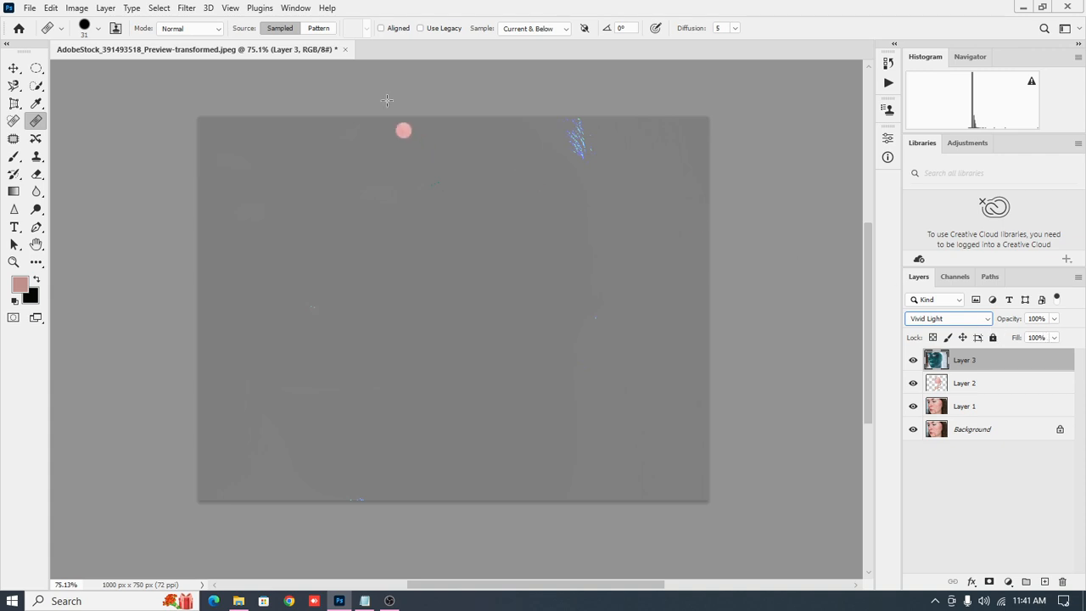
pyautogui.click(180, 9)
pyautogui.moveTo(269, 300)
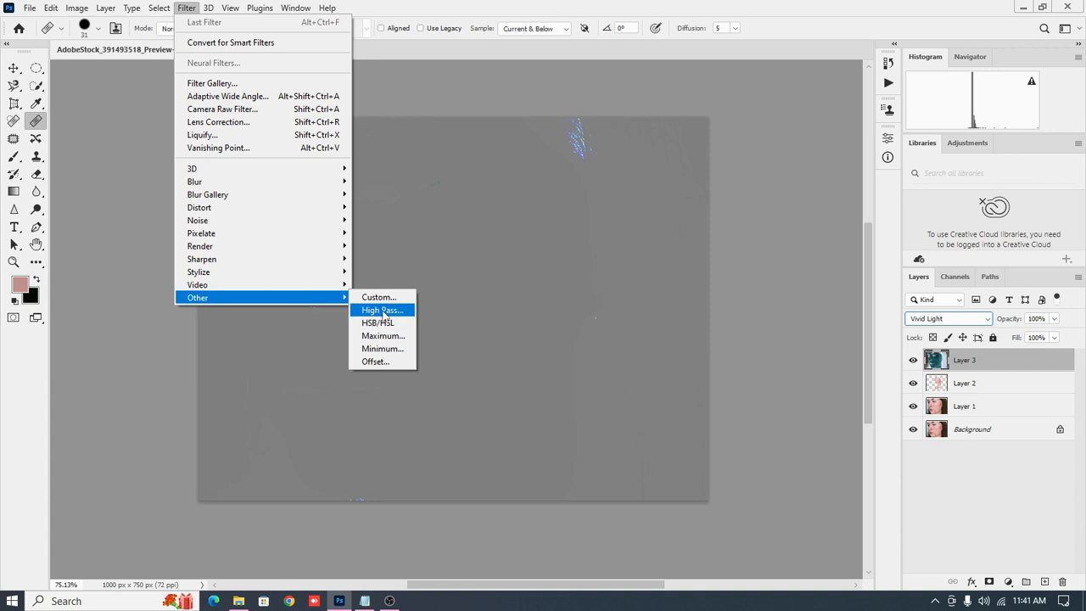
pyautogui.click(383, 310)
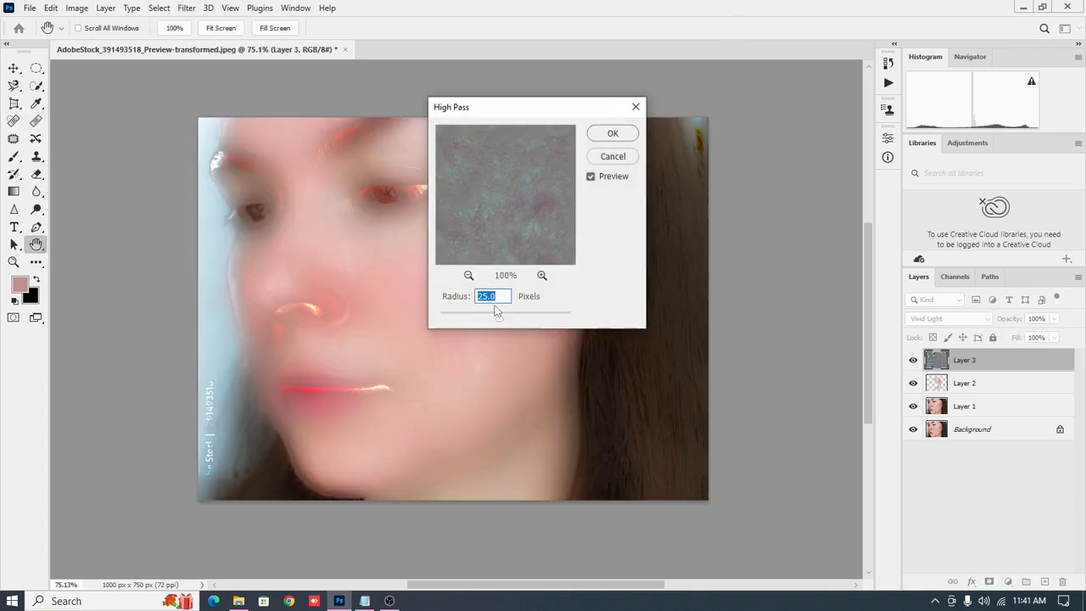
pyautogui.click(625, 138)
pyautogui.press('j')
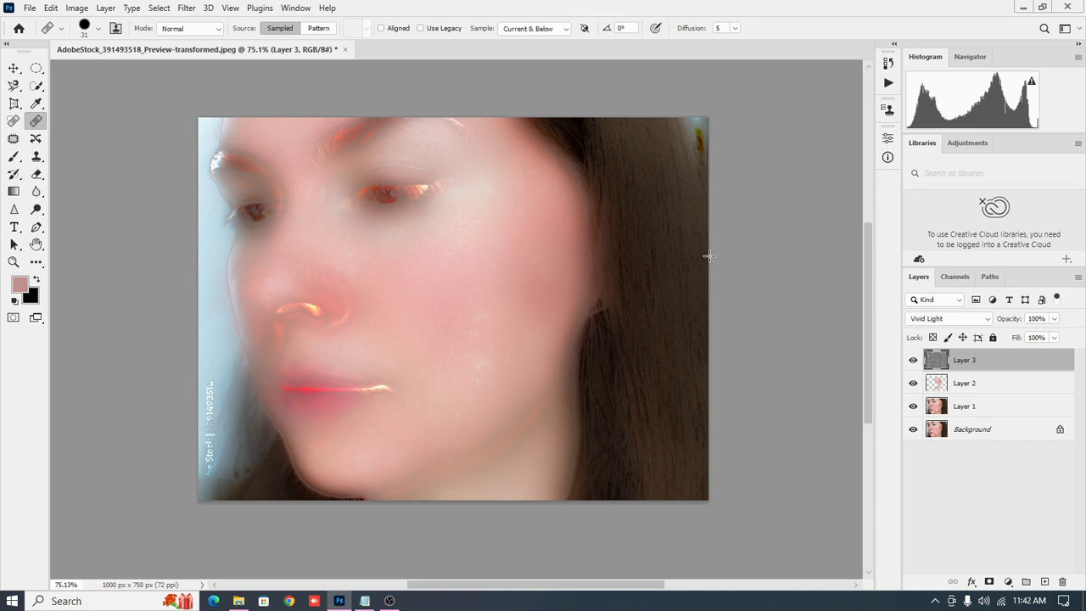
# Apply a Gaussian Blur with a 2-pixel radius to Layer 3
pyautogui.click(186, 8)
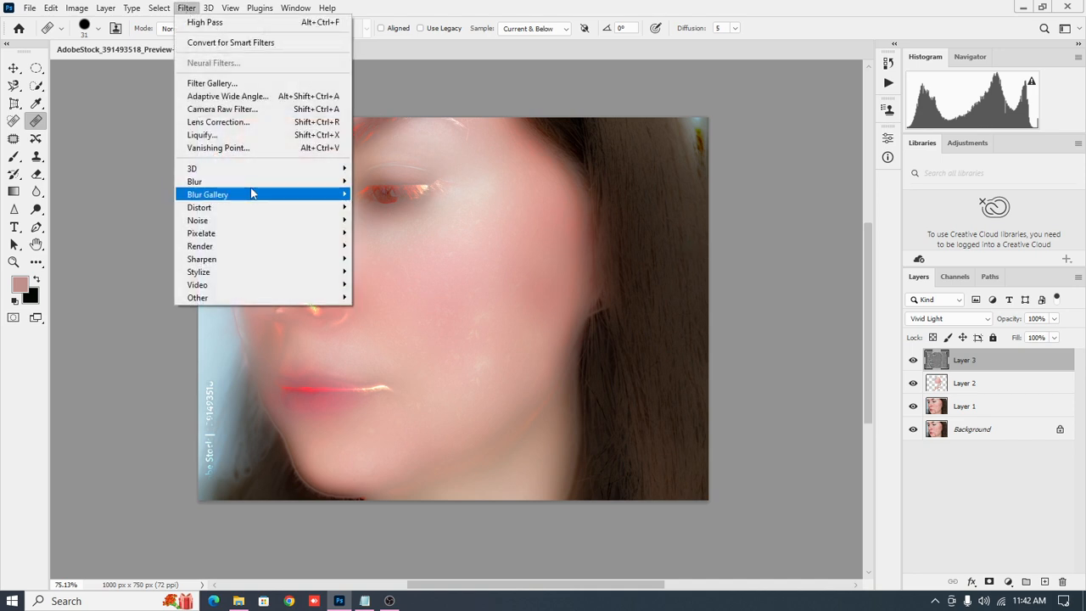
pyautogui.moveTo(254, 182)
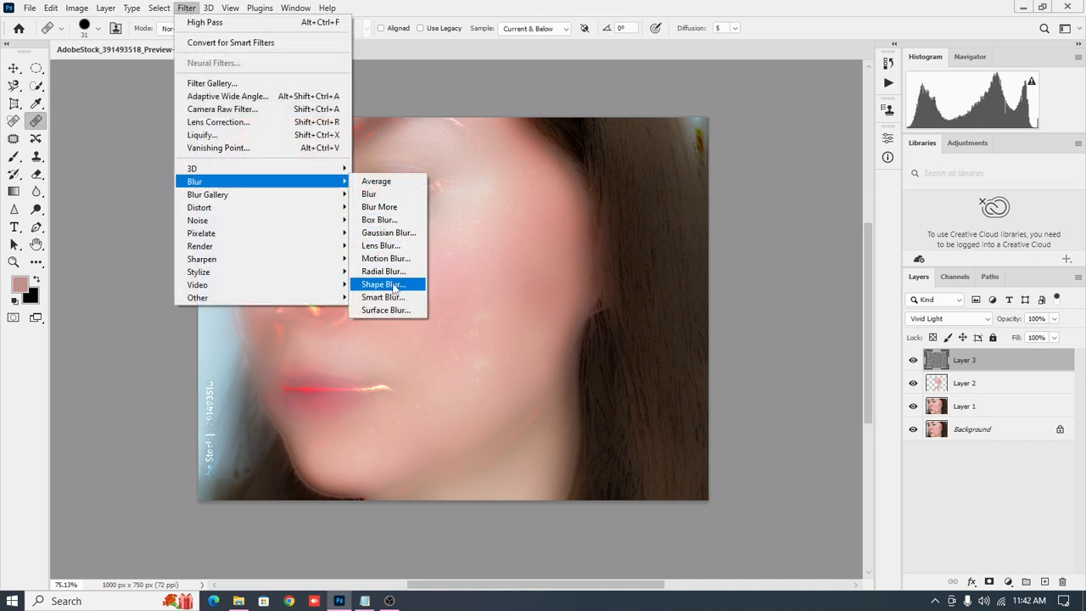
pyautogui.click(388, 233)
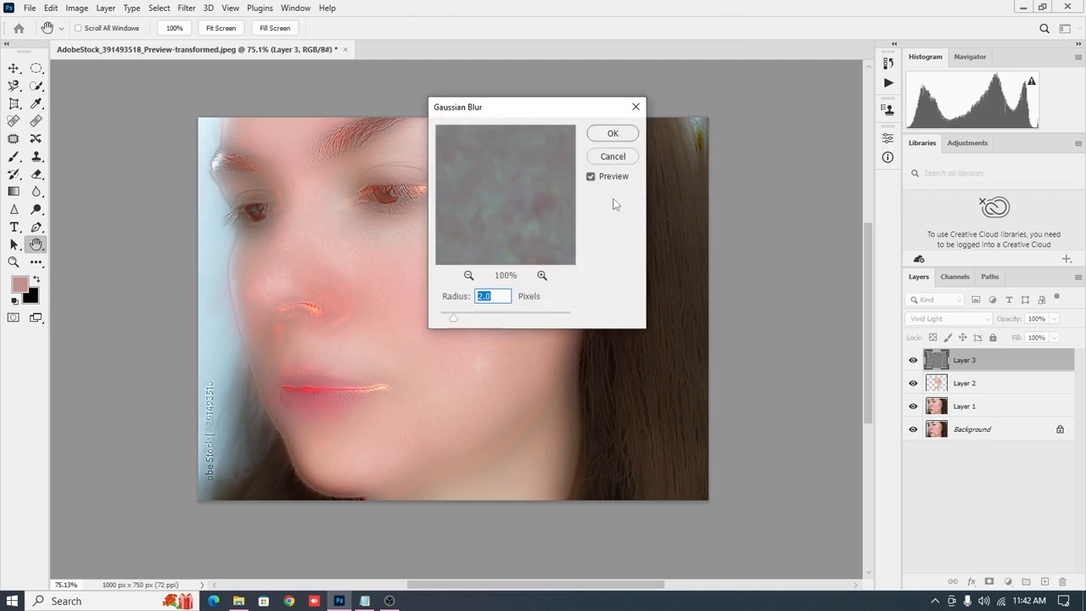
pyautogui.click(614, 135)
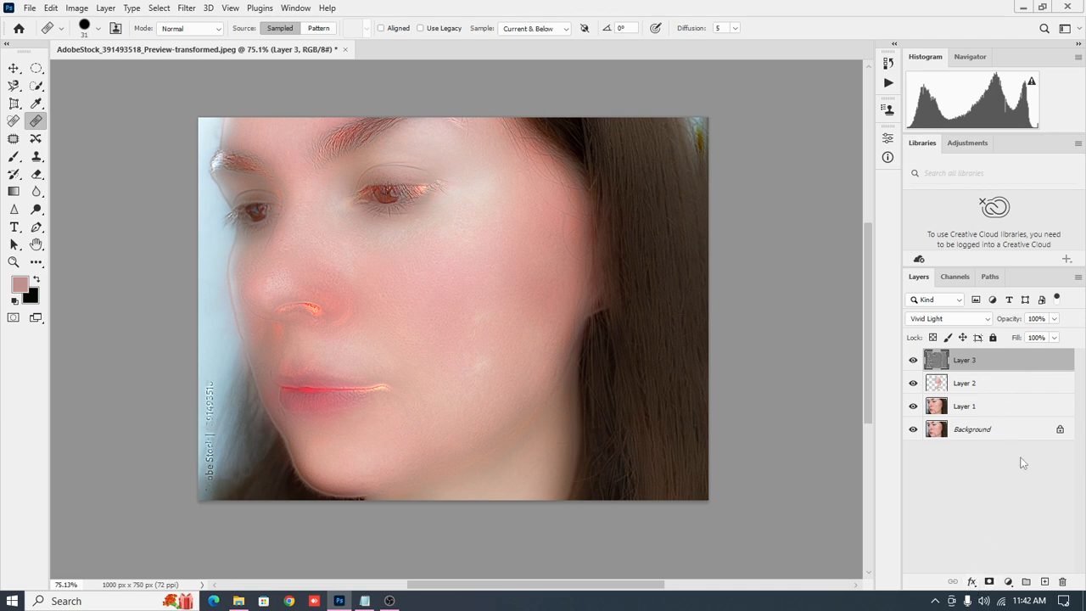
# Add a layer mask to Layer 3 and invert it to black
pyautogui.click(990, 582)
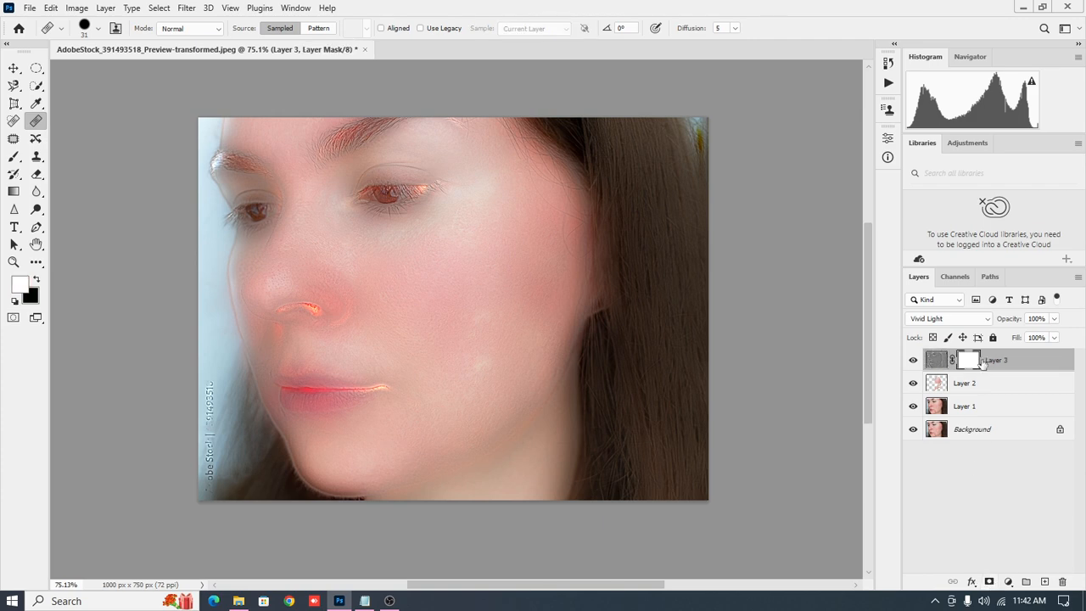
pyautogui.hotkey('ctrl', 'i')
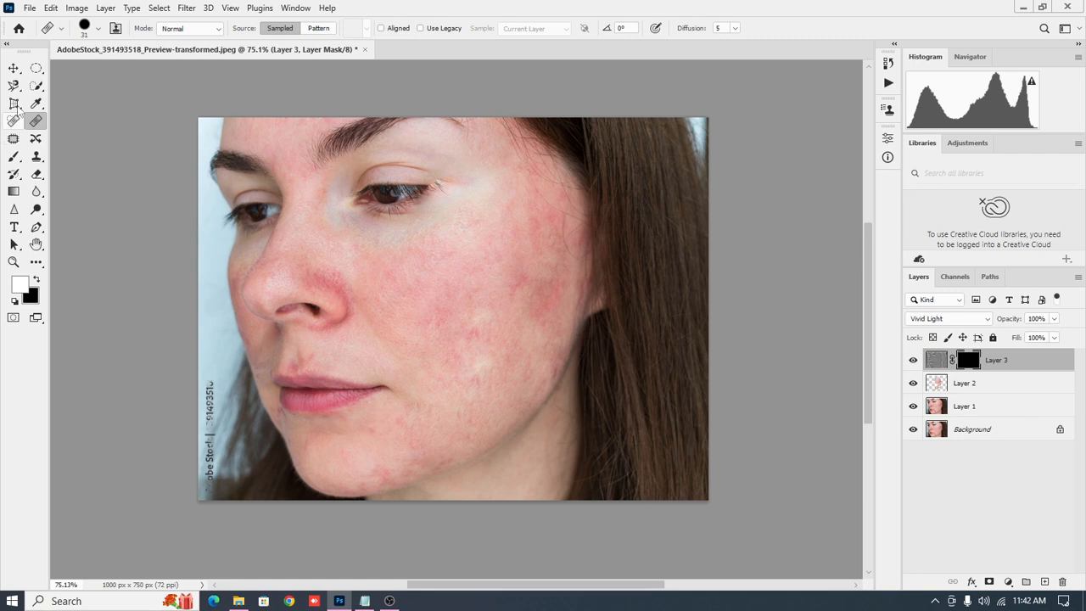
# Set up the Brush tool with a 59-pixel size, 15% flow and a 1° angle
pyautogui.click(13, 157)
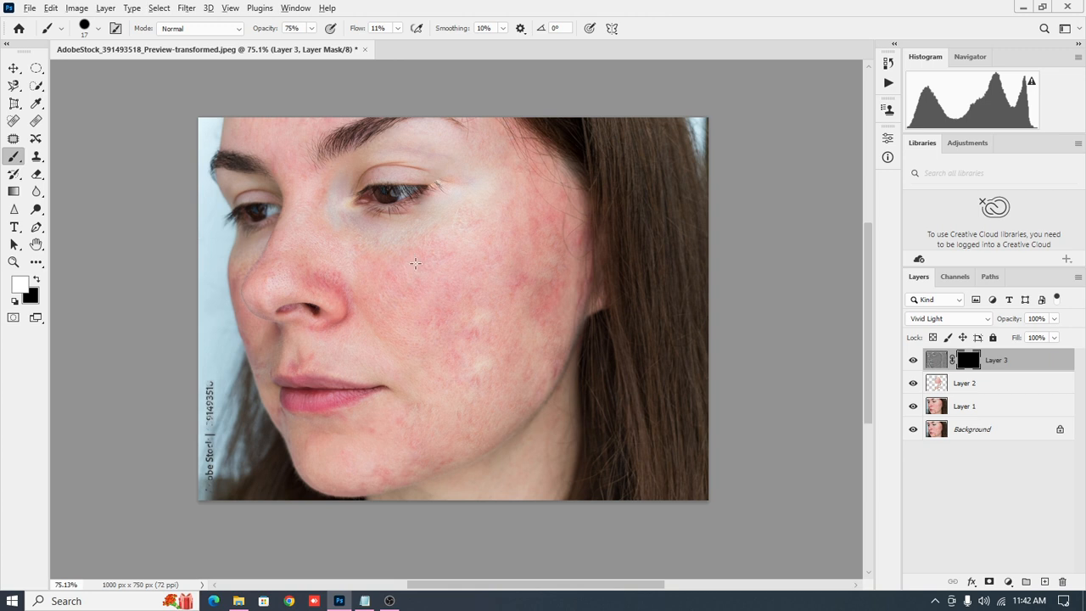
pyautogui.moveTo(415, 263); pyautogui.dragTo(431, 263)
pyautogui.click(242, 32)
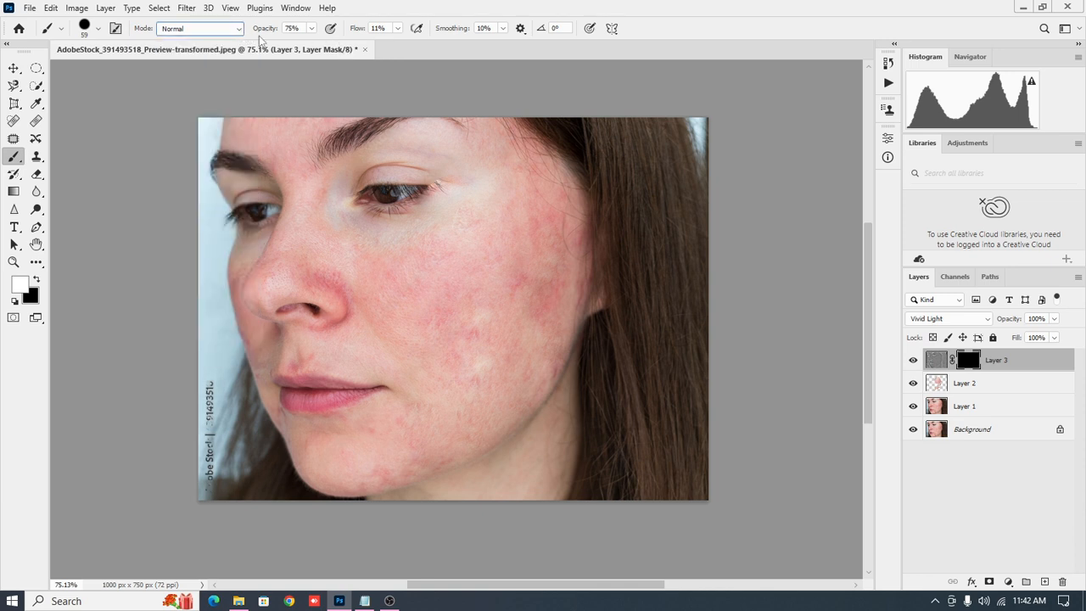
pyautogui.click(379, 28)
pyautogui.write('1')
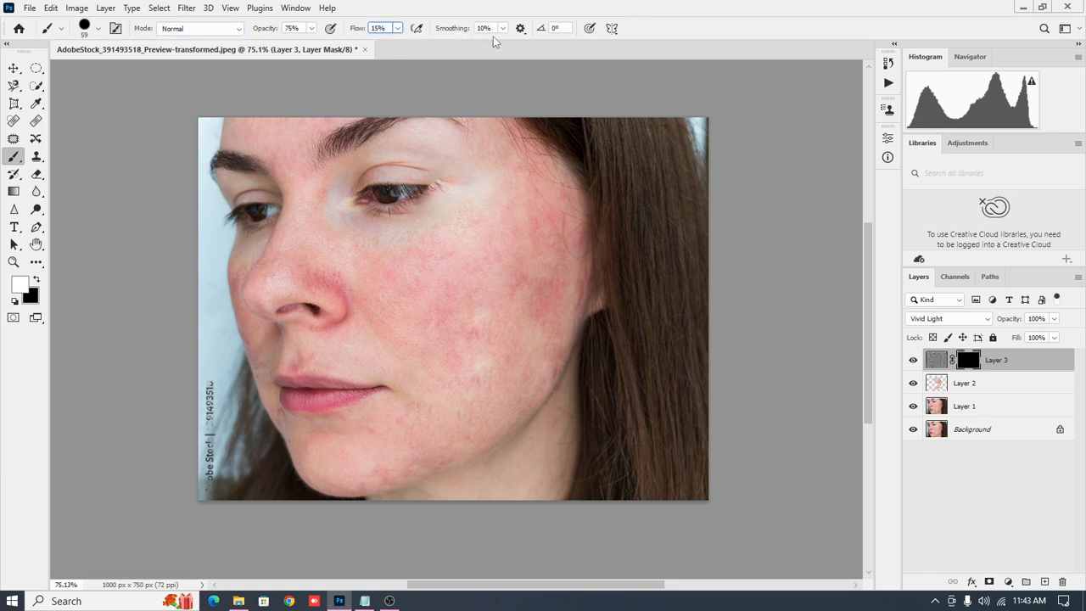
pyautogui.click(556, 29)
# Enlarge the brush to 78 pixels and paint white on the Layer 3 mask over the cheek, undoing the last stroke
pyautogui.keyDown('alt'); pyautogui.rightClick(430, 337); pyautogui.keyUp('alt')
pyautogui.moveTo(474, 256); pyautogui.dragTo(454, 277)
pyautogui.moveTo(480, 359)
pyautogui.mouseDown()
pyautogui.moveTo(553, 301)
pyautogui.moveTo(555, 281)
pyautogui.moveTo(475, 249)
pyautogui.mouseUp()
pyautogui.hotkey('ctrl', 'z')
# Paint white on the Layer 3 mask over the lower cheek, chin and jawline to smooth the skin
pyautogui.scroll(1, 480, 327)
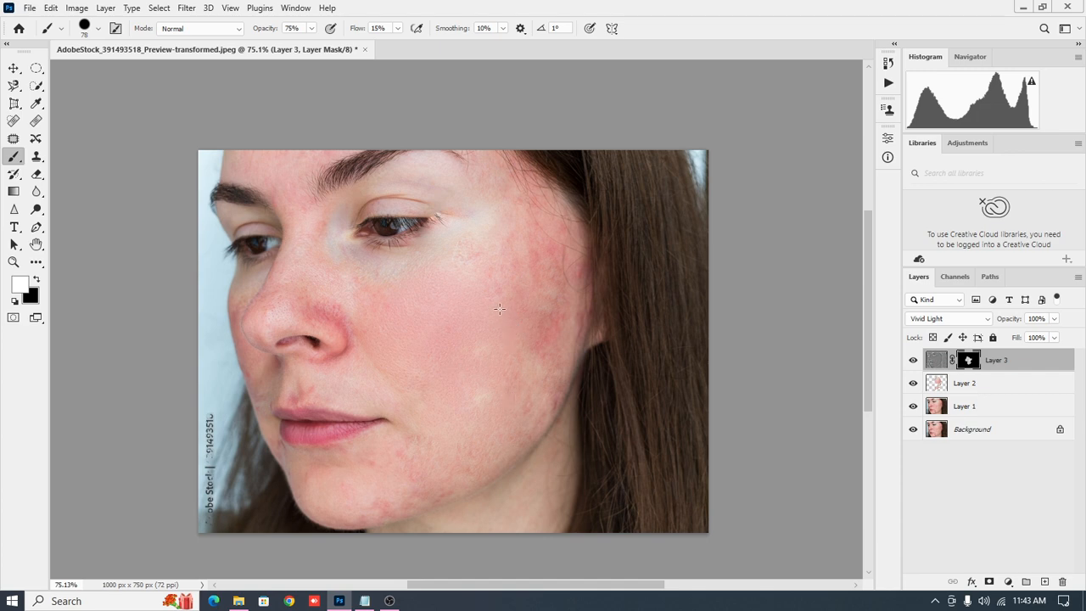
pyautogui.scroll(3, 539, 328)
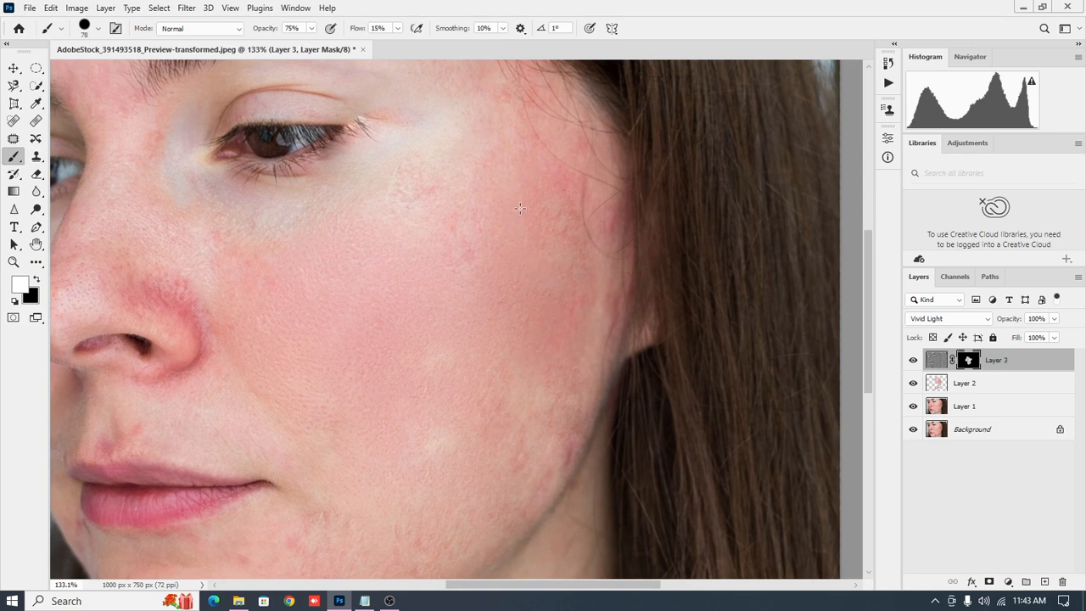
pyautogui.scroll(-2, 477, 320)
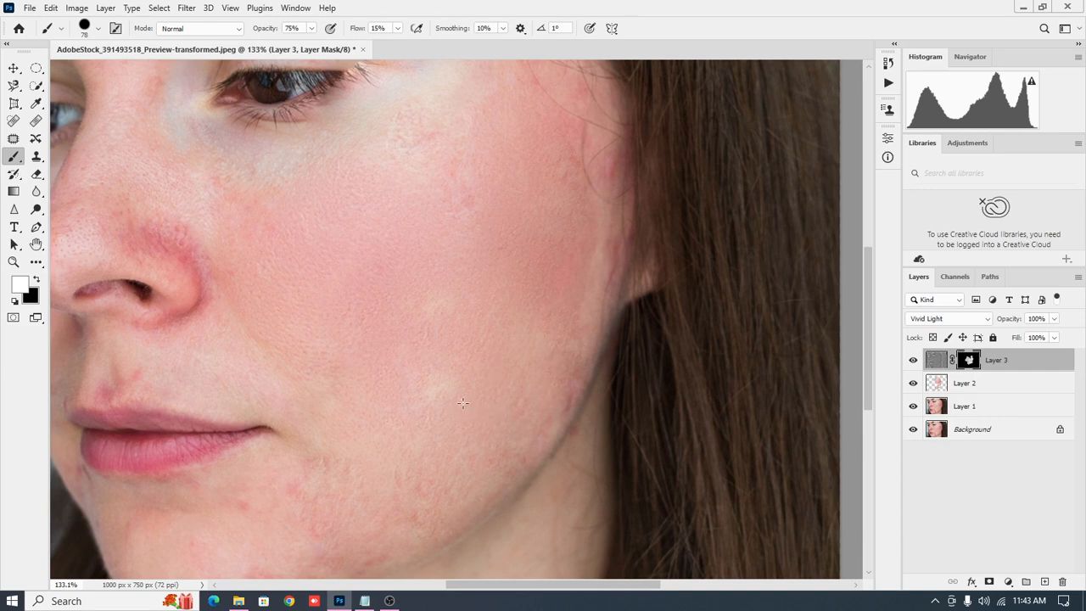
pyautogui.scroll(-1, 483, 359)
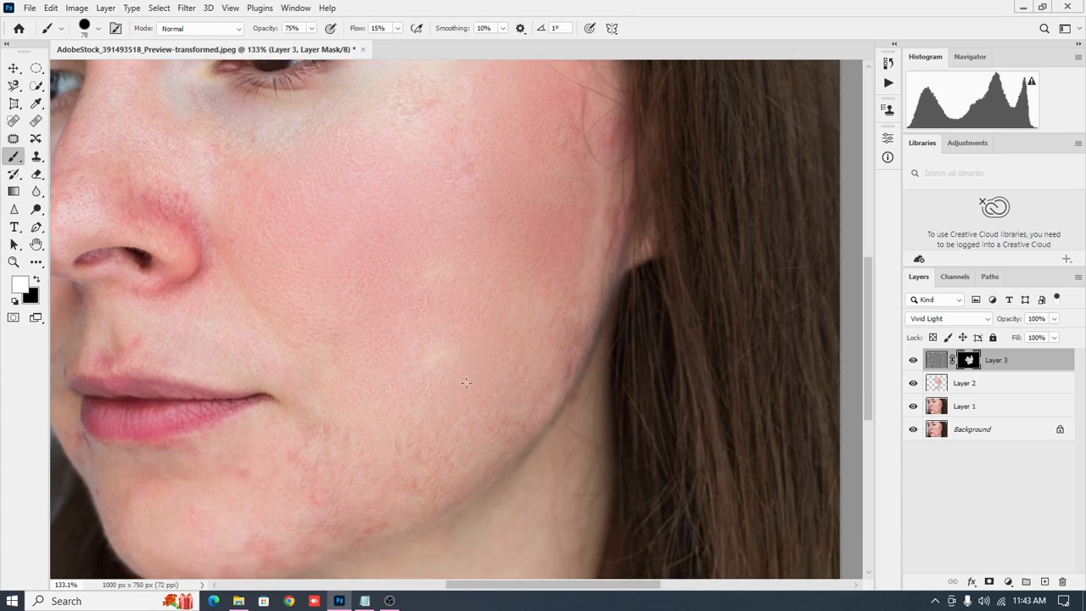
pyautogui.scroll(-1, 462, 380)
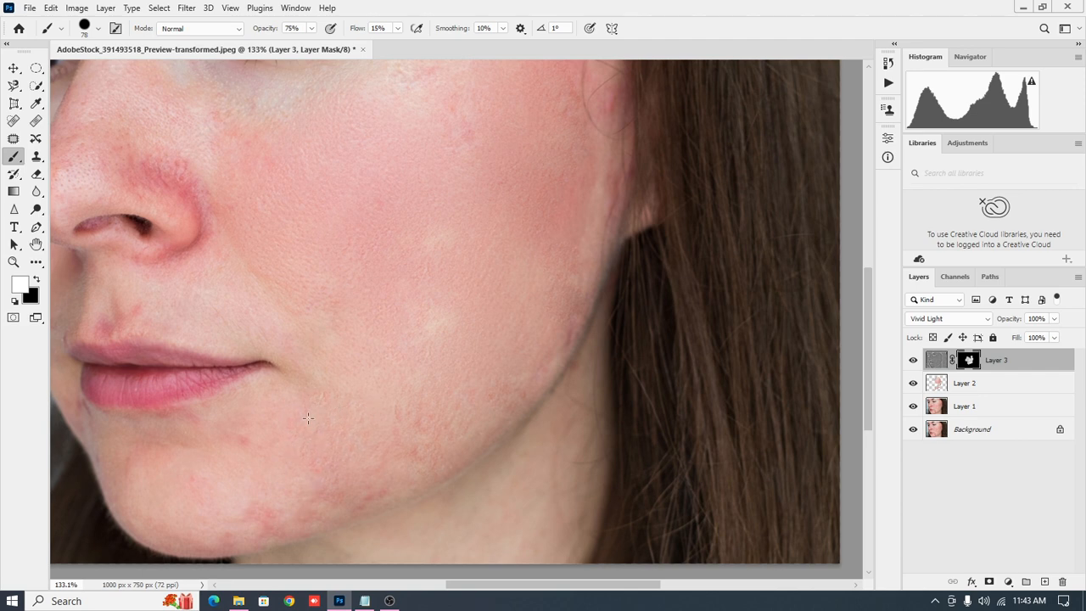
pyautogui.scroll(-1, 395, 405)
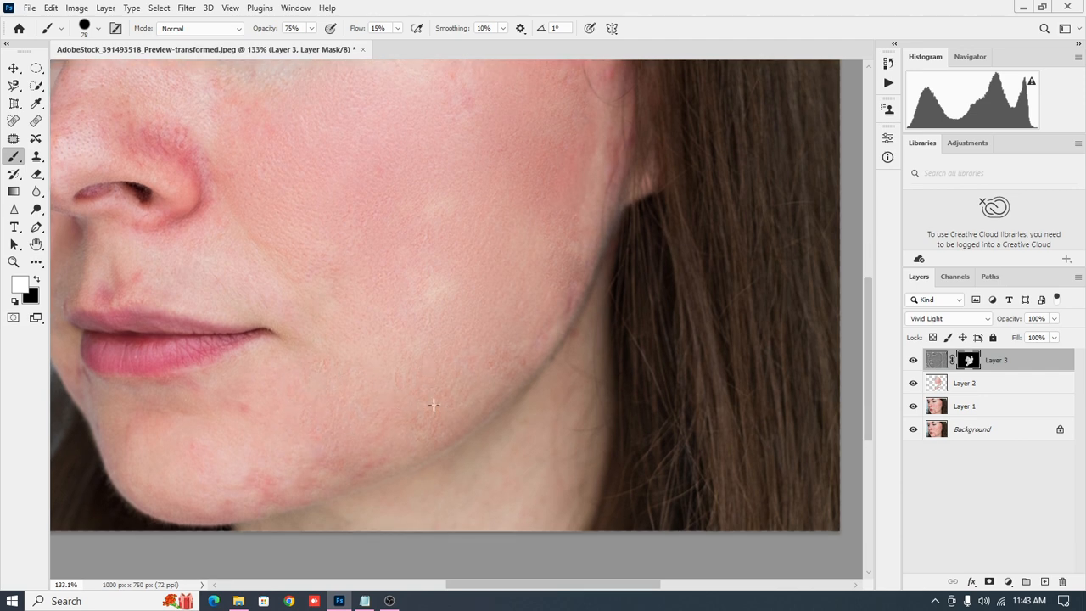
pyautogui.moveTo(432, 405)
pyautogui.mouseDown()
pyautogui.moveTo(373, 448)
pyautogui.moveTo(261, 481)
pyautogui.mouseUp()
pyautogui.moveTo(511, 360)
pyautogui.mouseDown()
pyautogui.moveTo(537, 330)
pyautogui.moveTo(573, 240)
pyautogui.moveTo(575, 199)
pyautogui.mouseUp()
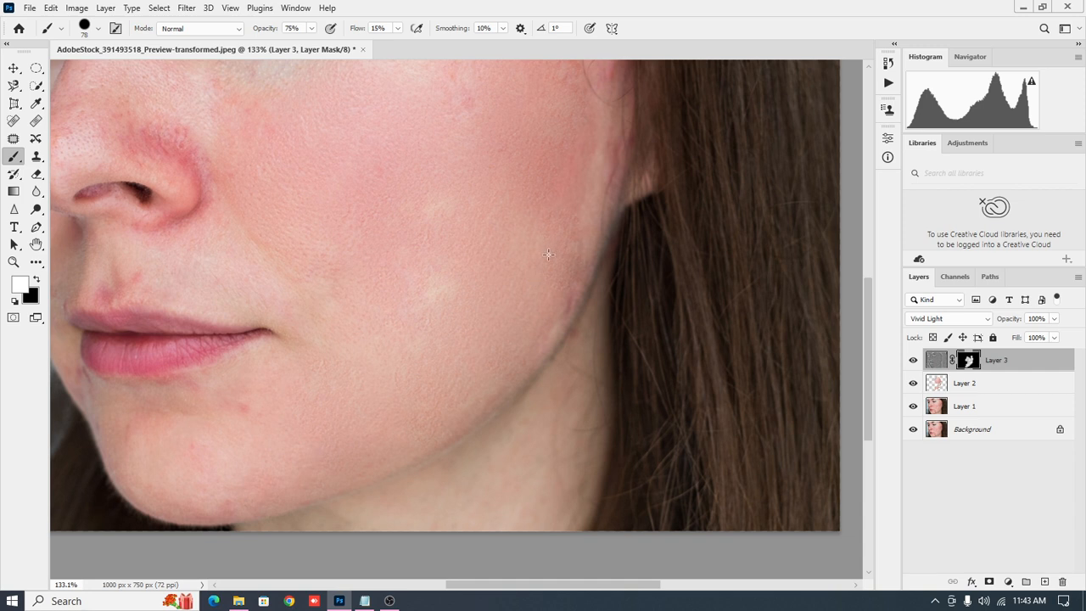
# Paint white on the Layer 3 mask over the outer cheek up to the temple
pyautogui.scroll(2, 540, 265)
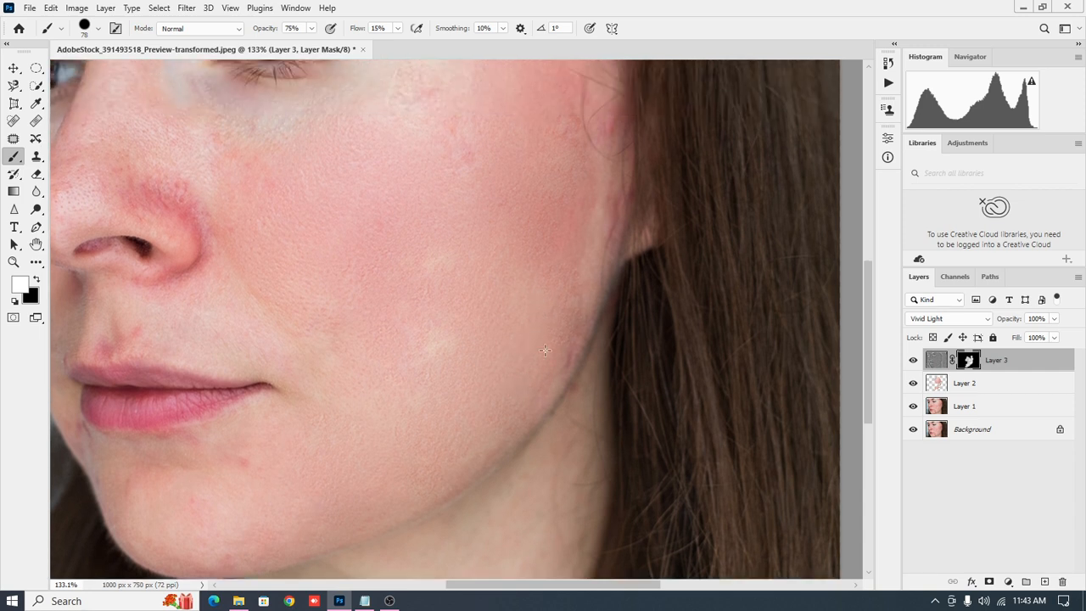
pyautogui.scroll(2, 577, 216)
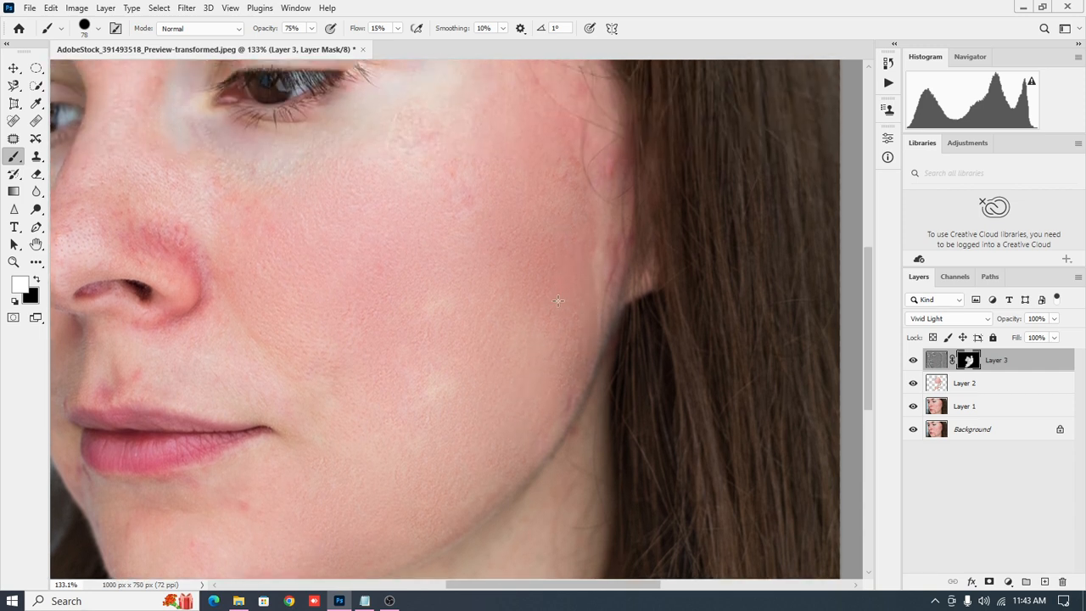
pyautogui.scroll(6, 521, 272)
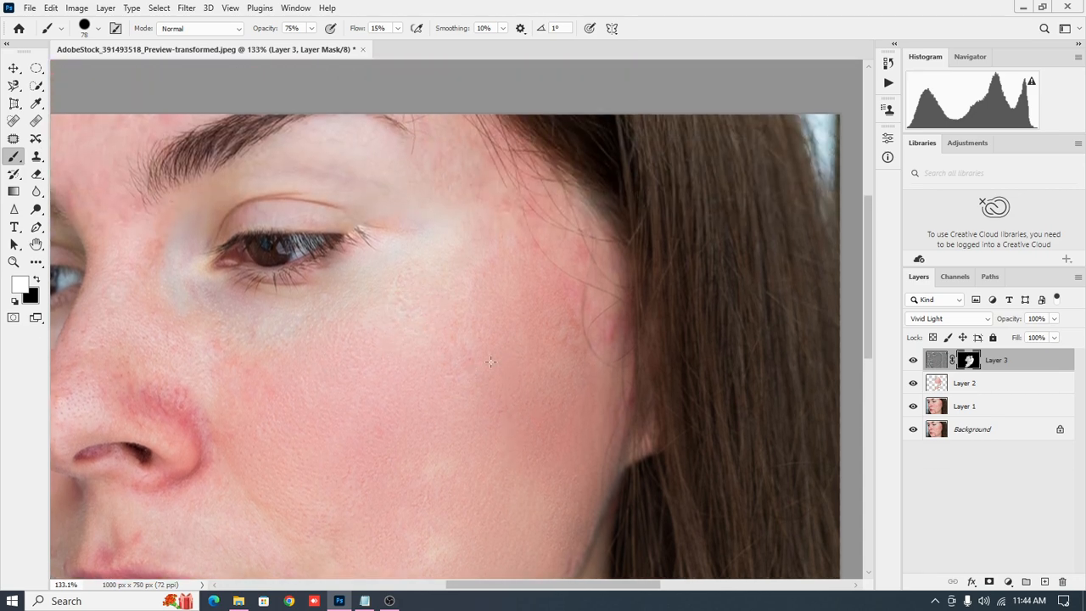
pyautogui.moveTo(524, 215)
pyautogui.mouseDown()
pyautogui.moveTo(543, 195)
pyautogui.moveTo(584, 299)
pyautogui.moveTo(605, 290)
pyautogui.moveTo(550, 369)
pyautogui.moveTo(480, 356)
pyautogui.mouseUp()
# Paint white on the Layer 3 mask over the nose and the skin beneath the near eye
pyautogui.scroll(4, 480, 356)
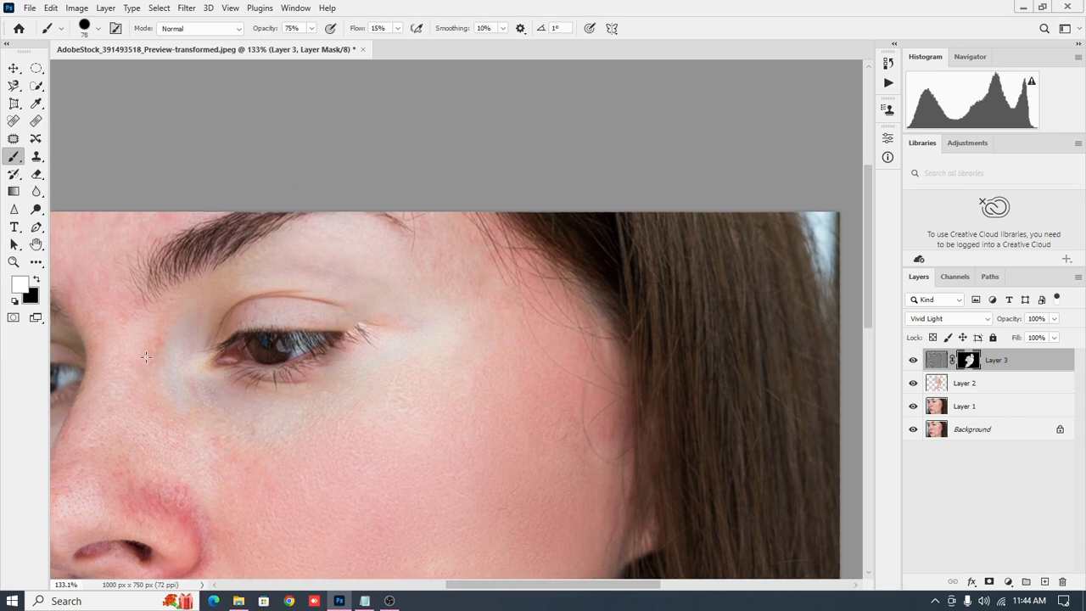
pyautogui.moveTo(146, 442)
pyautogui.mouseDown()
pyautogui.moveTo(144, 480)
pyautogui.moveTo(223, 529)
pyautogui.moveTo(208, 505)
pyautogui.moveTo(212, 526)
pyautogui.moveTo(199, 545)
pyautogui.moveTo(149, 556)
pyautogui.mouseUp()
pyautogui.scroll(-2, 215, 519)
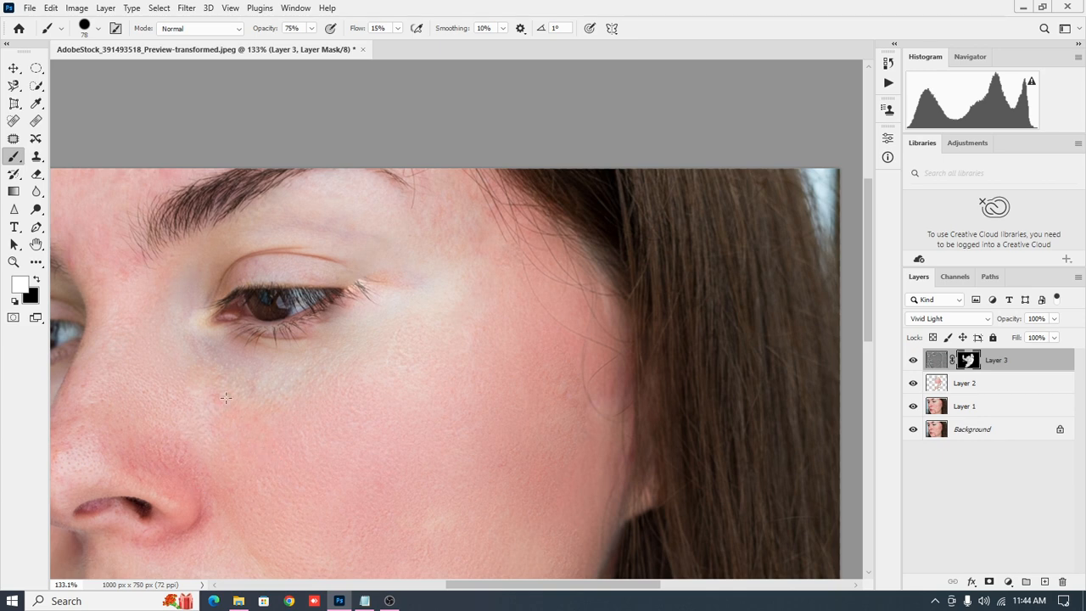
# Reduce the brush to 31 pixels and paint the mask around the nose and above the upper lip
pyautogui.moveTo(213, 426)
pyautogui.mouseDown()
pyautogui.moveTo(393, 403)
pyautogui.moveTo(568, 364)
pyautogui.mouseUp()
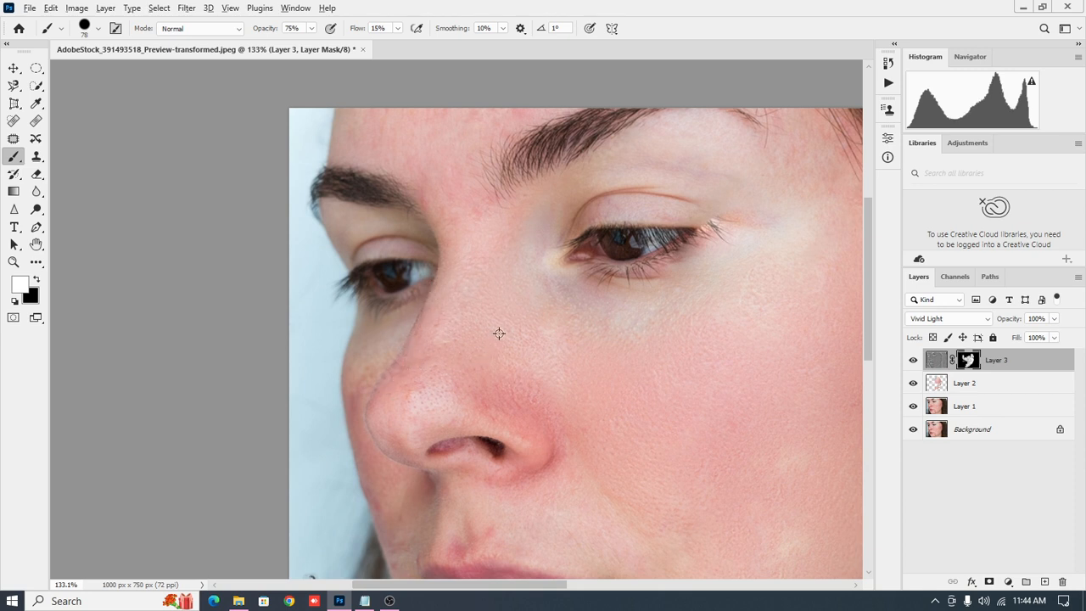
pyautogui.moveTo(499, 333); pyautogui.dragTo(478, 333)
pyautogui.scroll(-1, 492, 446)
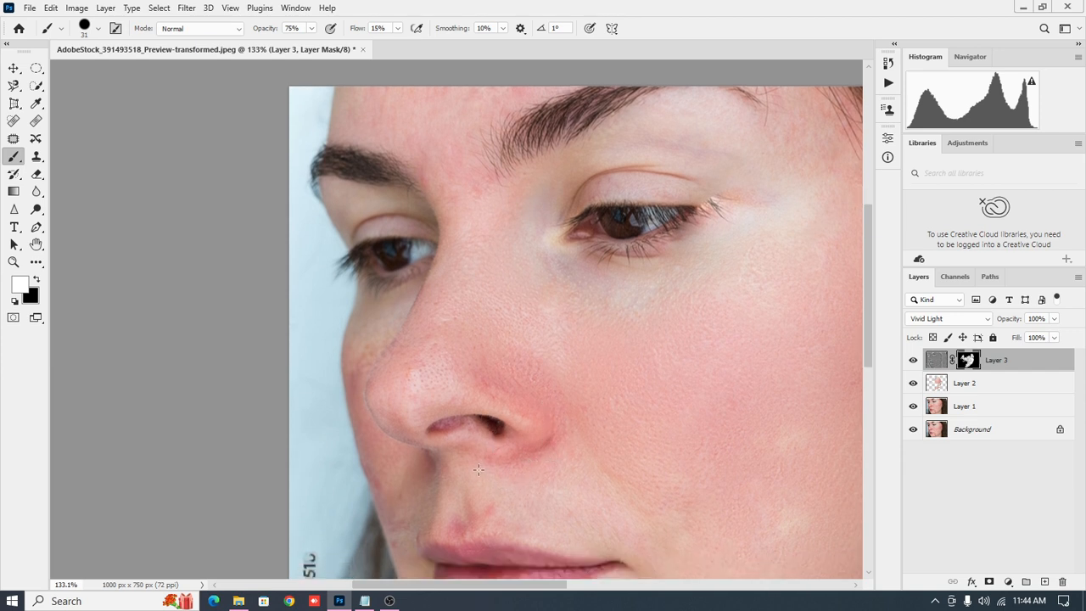
pyautogui.moveTo(404, 479); pyautogui.dragTo(472, 445)
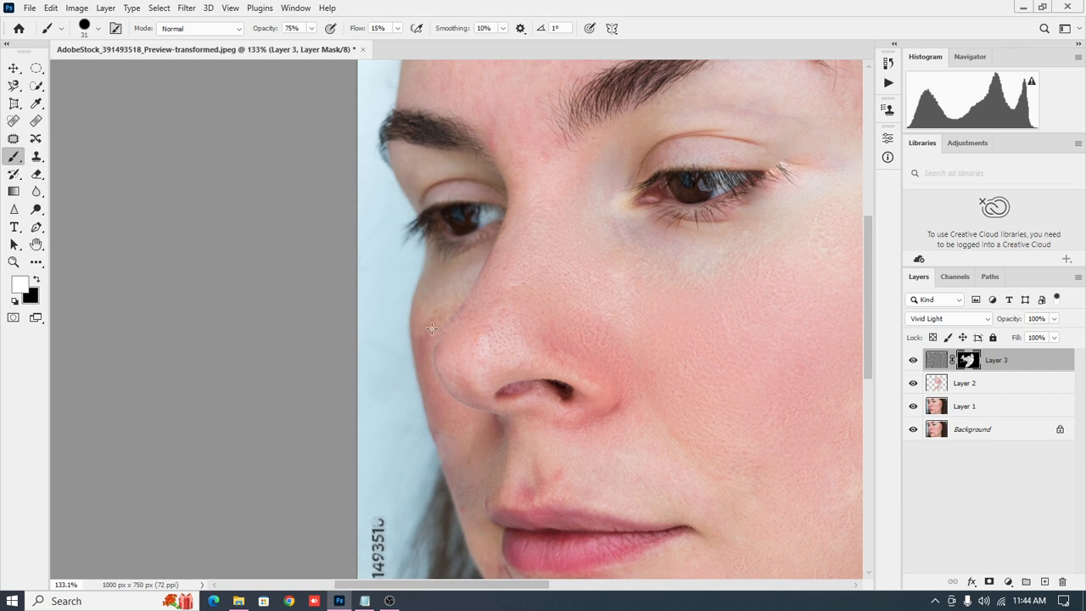
# Set the brush flow to 10% and smoothing to 3%, undoing the trial strokes on the far cheek
pyautogui.moveTo(428, 332); pyautogui.dragTo(425, 353)
pyautogui.hotkey('ctrl', 'z')
pyautogui.click(396, 29)
pyautogui.click(396, 28)
pyautogui.moveTo(428, 343); pyautogui.dragTo(426, 348)
pyautogui.hotkey('ctrl', 'z')
pyautogui.click(501, 29)
pyautogui.moveTo(503, 42); pyautogui.dragTo(502, 42)
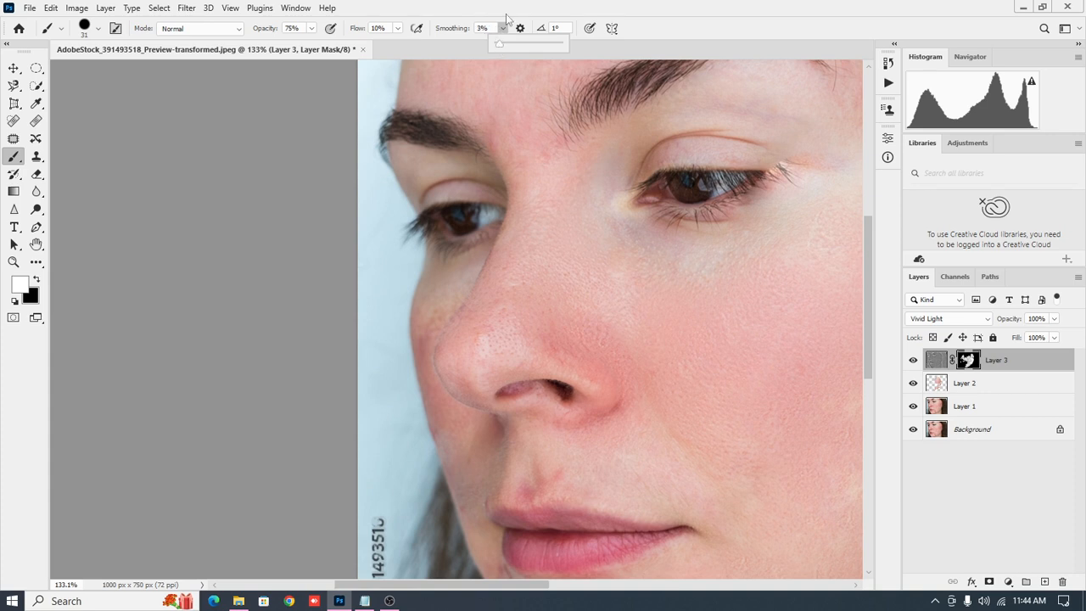
pyautogui.click(510, 11)
# Paint the Layer 3 mask over the far cheek and around the mouth and chin, undoing the stray stroke
pyautogui.moveTo(426, 333); pyautogui.dragTo(421, 351)
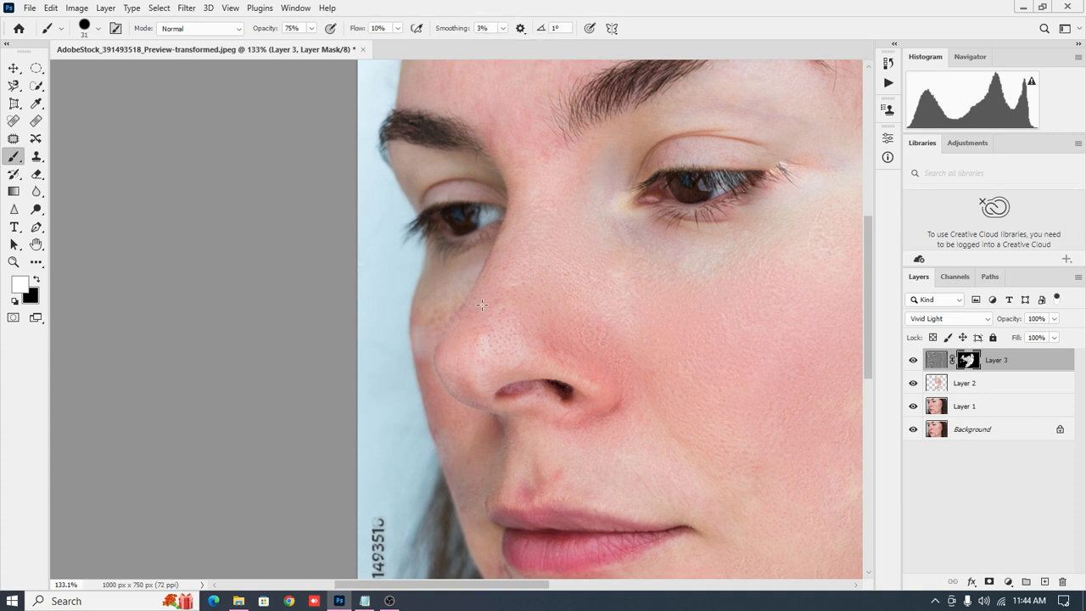
pyautogui.scroll(-1, 458, 359)
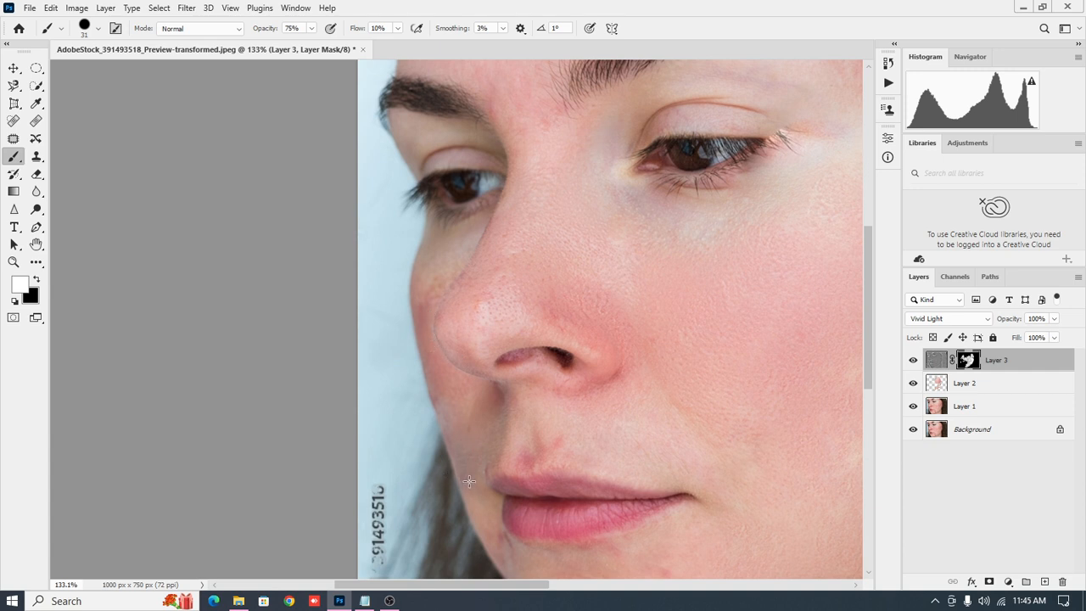
pyautogui.scroll(-2, 471, 482)
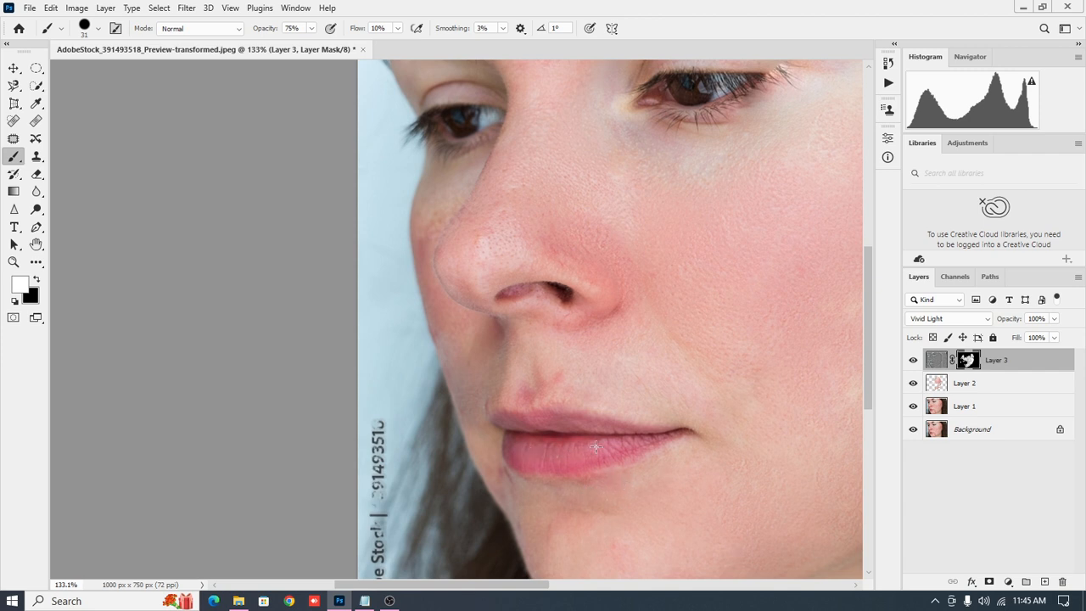
pyautogui.hotkey('ctrl', 'z')
pyautogui.scroll(-3, 599, 486)
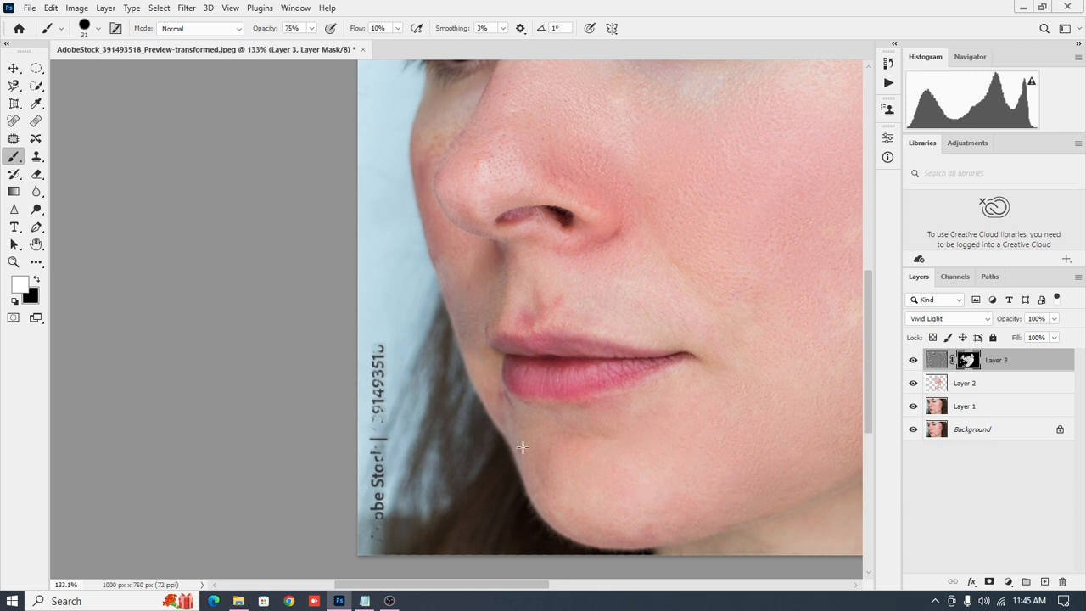
# Compare the retouched portrait with the original by hiding Layers 1 to 3 and showing them again
pyautogui.scroll(2, 637, 424)
pyautogui.scroll(4, 638, 424)
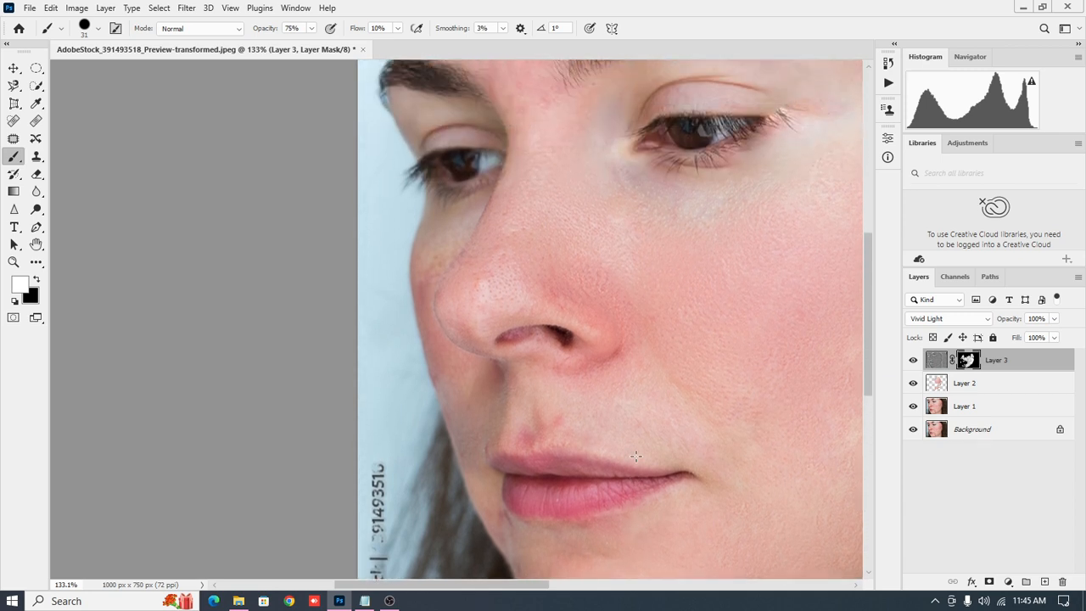
pyautogui.keyDown('alt'); pyautogui.scroll(-3, 654, 465); pyautogui.keyUp('alt')
pyautogui.moveTo(743, 413); pyautogui.dragTo(577, 340)
pyautogui.keyDown('alt'); pyautogui.scroll(-1, 620, 360); pyautogui.keyUp('alt')
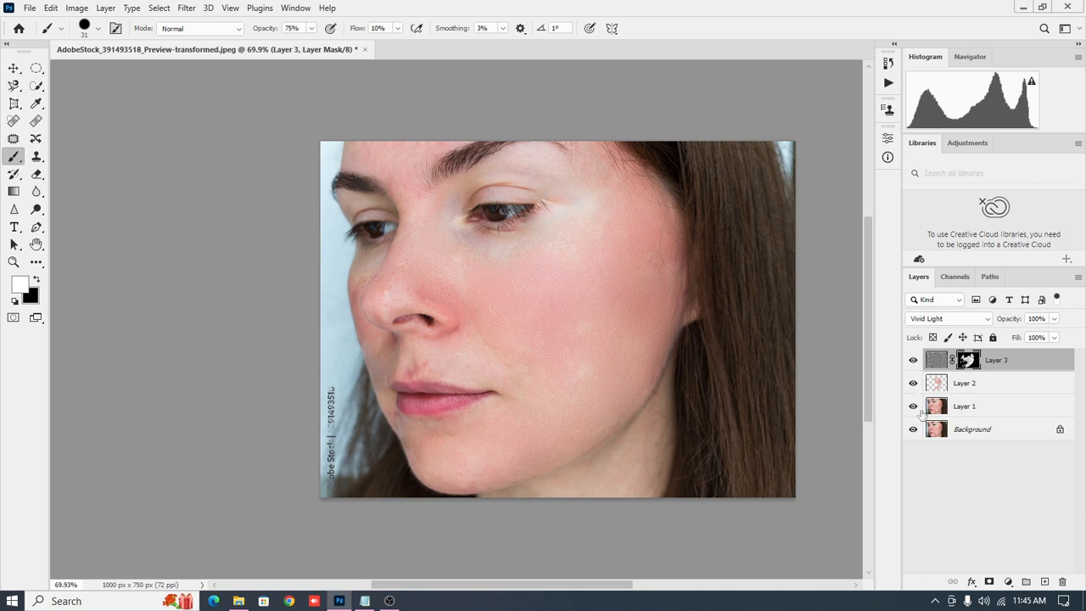
pyautogui.click(913, 382)
pyautogui.click(914, 360)
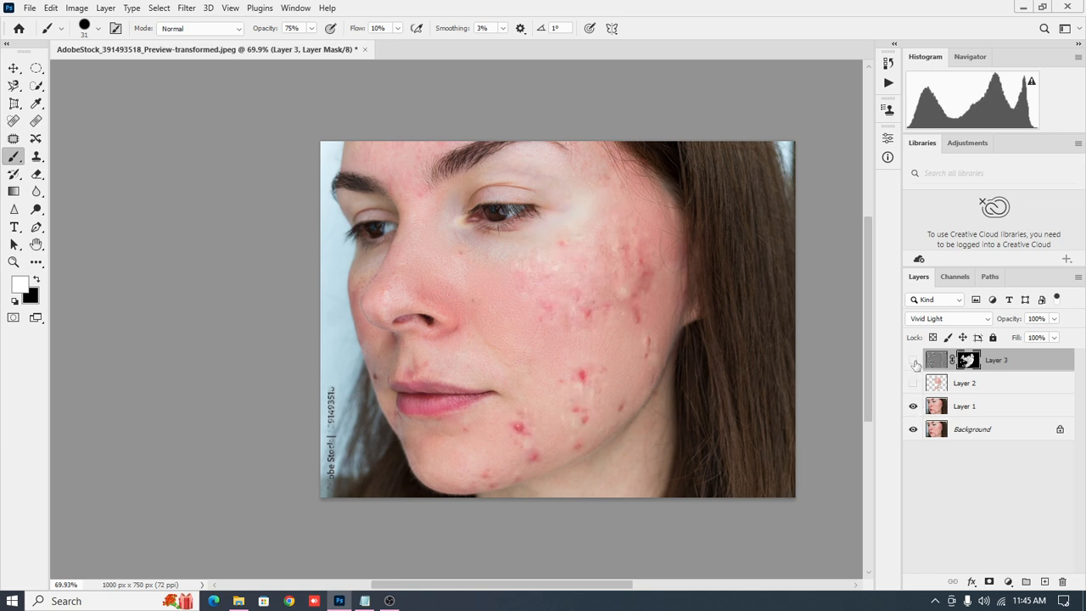
pyautogui.click(914, 406)
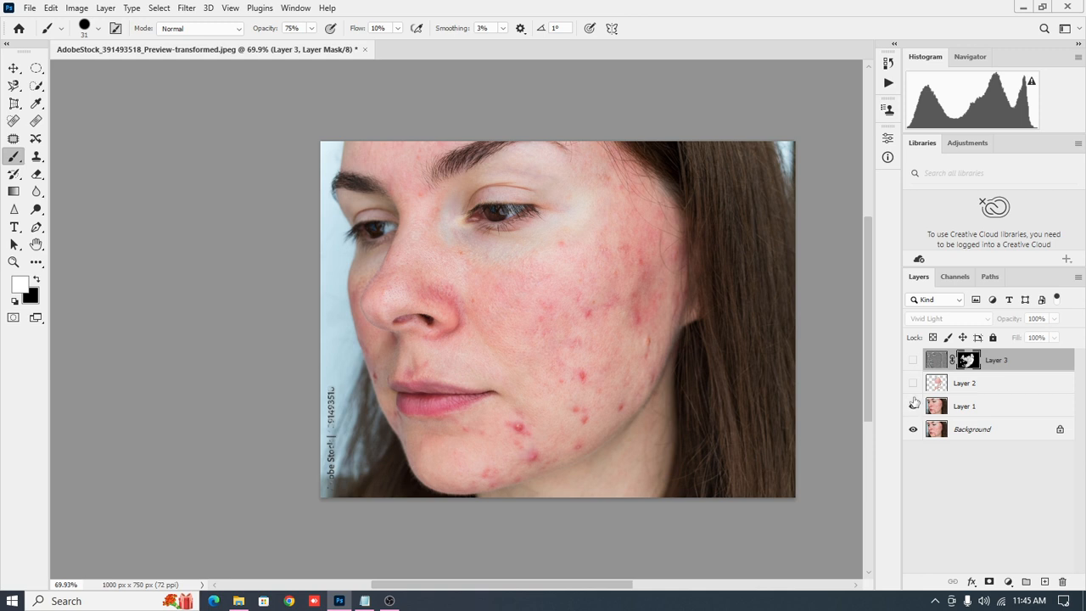
pyautogui.click(913, 360)
pyautogui.click(913, 382)
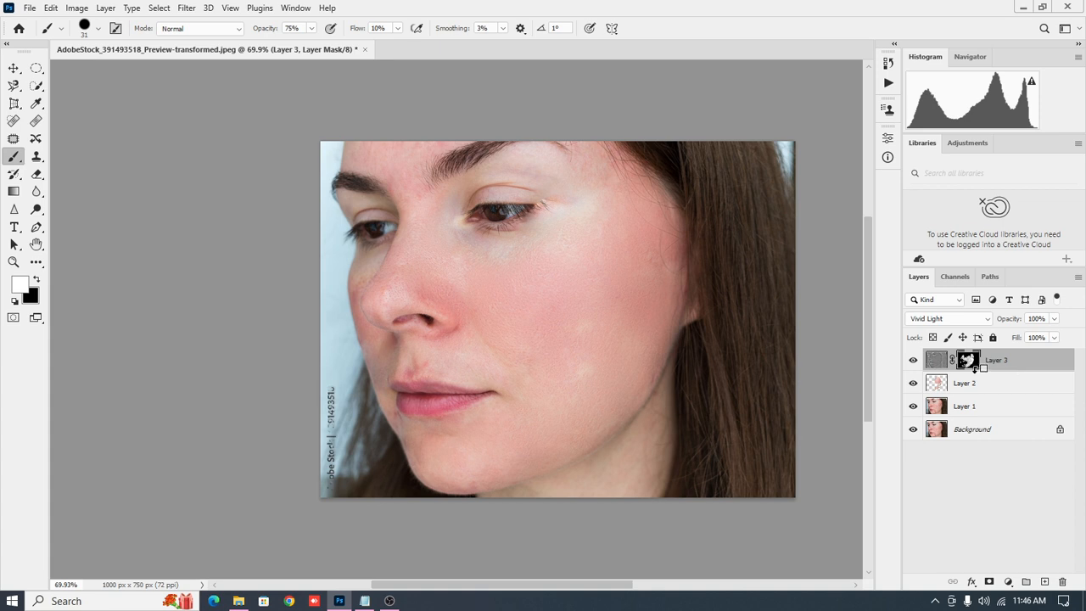
# Stamp all visible layers into a new top layer and rename it "Final Design"
pyautogui.hotkey('ctrl', 'shift', 'alt', 'e')
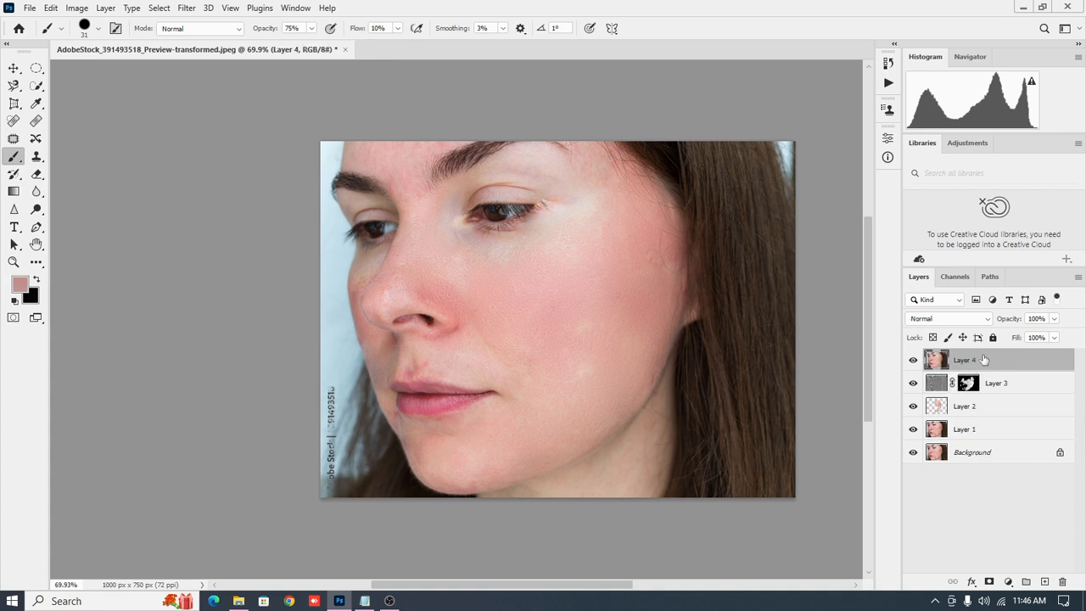
pyautogui.doubleClick(980, 359)
pyautogui.write('Final Design')
pyautogui.press('Return')
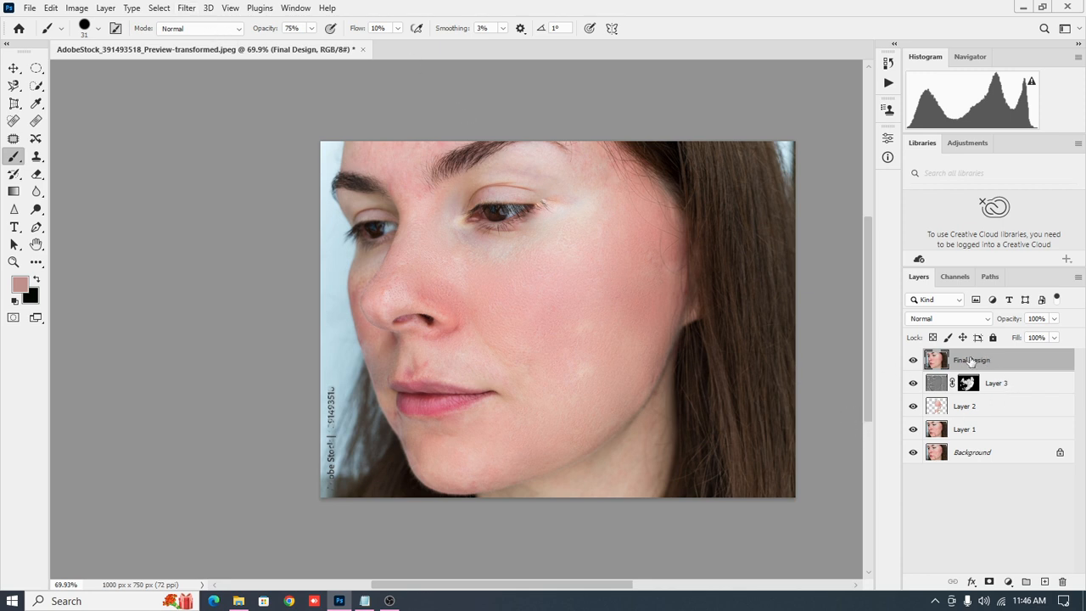
# Open the Final Design layer in the Camera Raw Filter and look through the Curve and Detail settings
pyautogui.click(186, 9)
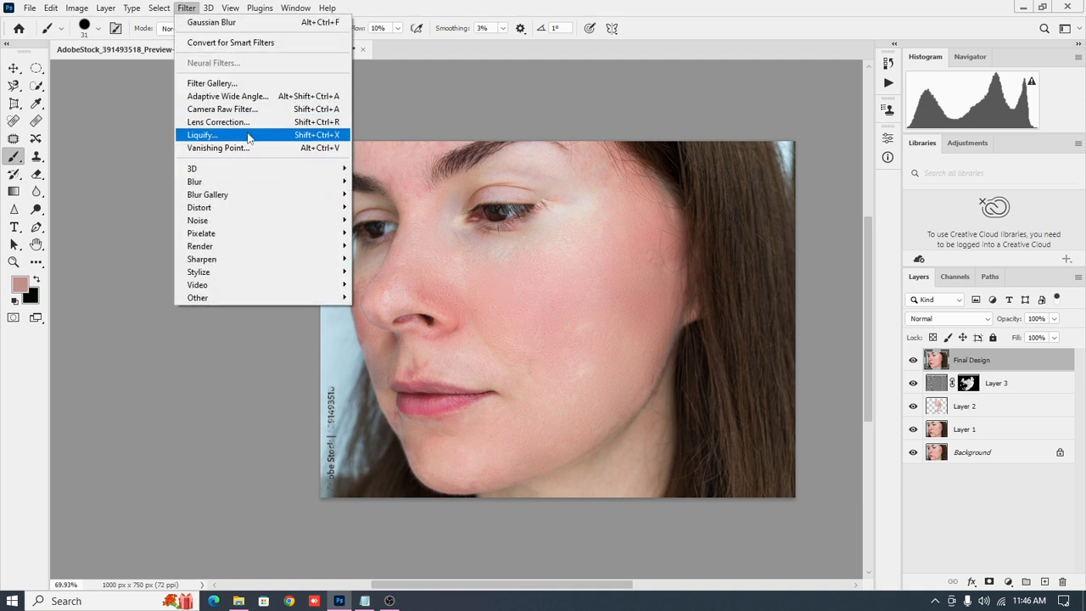
pyautogui.click(289, 111)
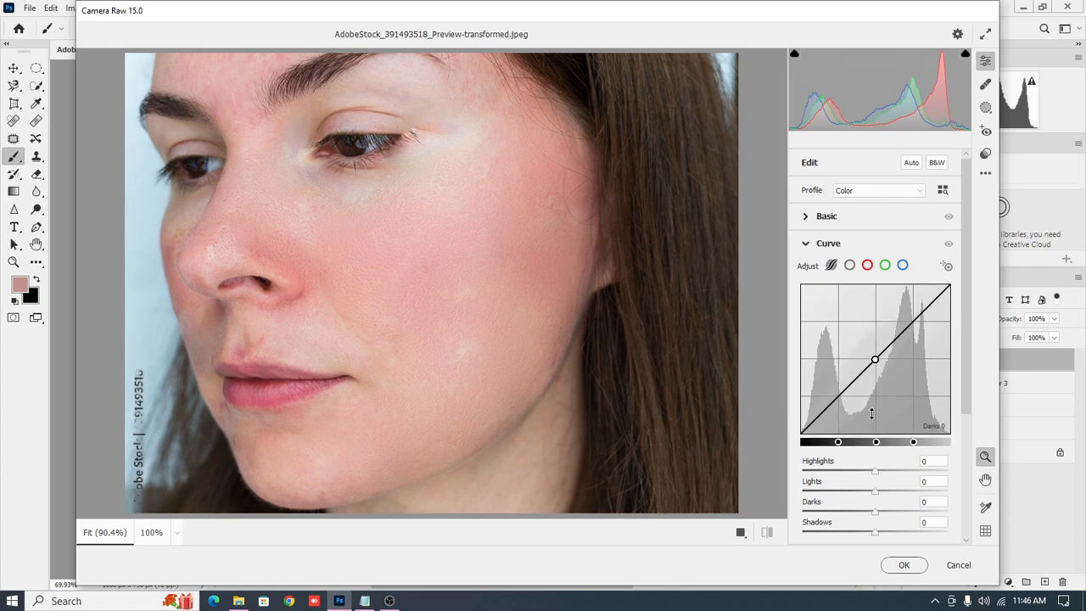
pyautogui.scroll(-3, 935, 414)
pyautogui.scroll(-1, 895, 393)
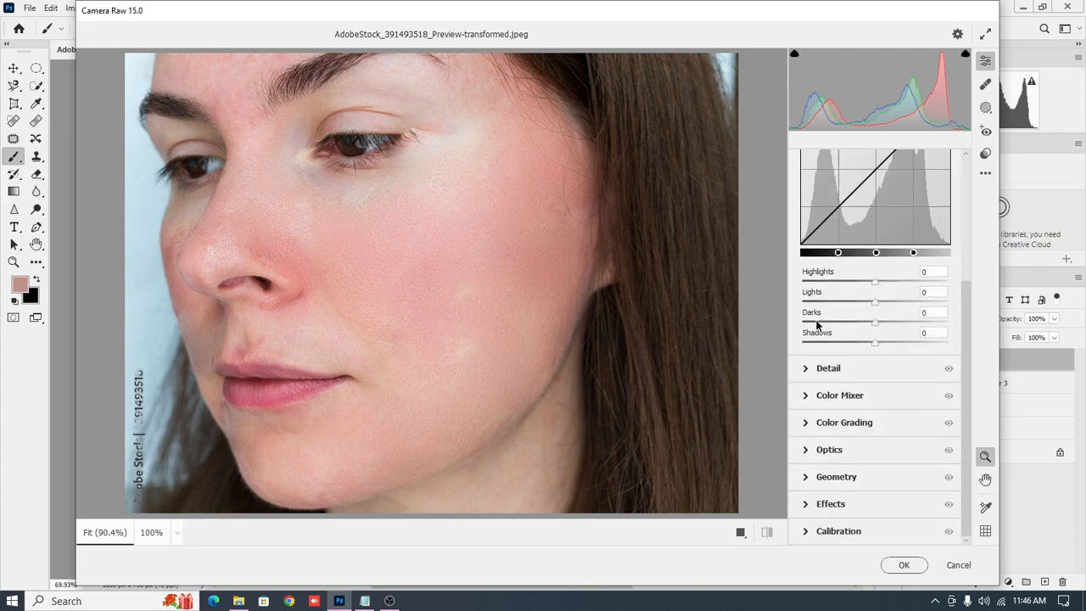
pyautogui.scroll(4, 862, 405)
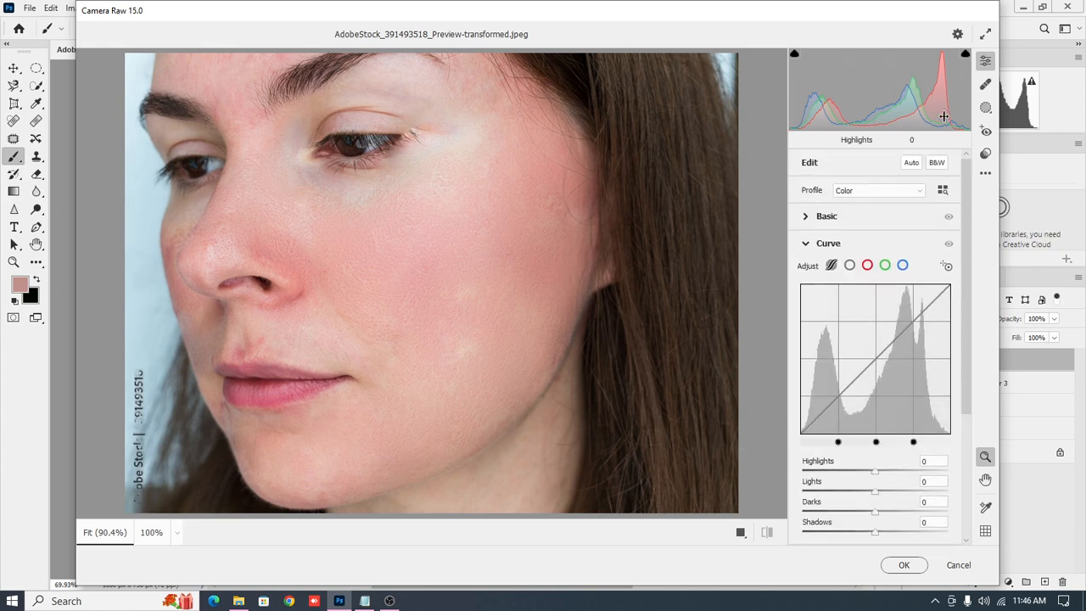
pyautogui.click(986, 84)
pyautogui.click(986, 83)
pyautogui.scroll(-1, 942, 318)
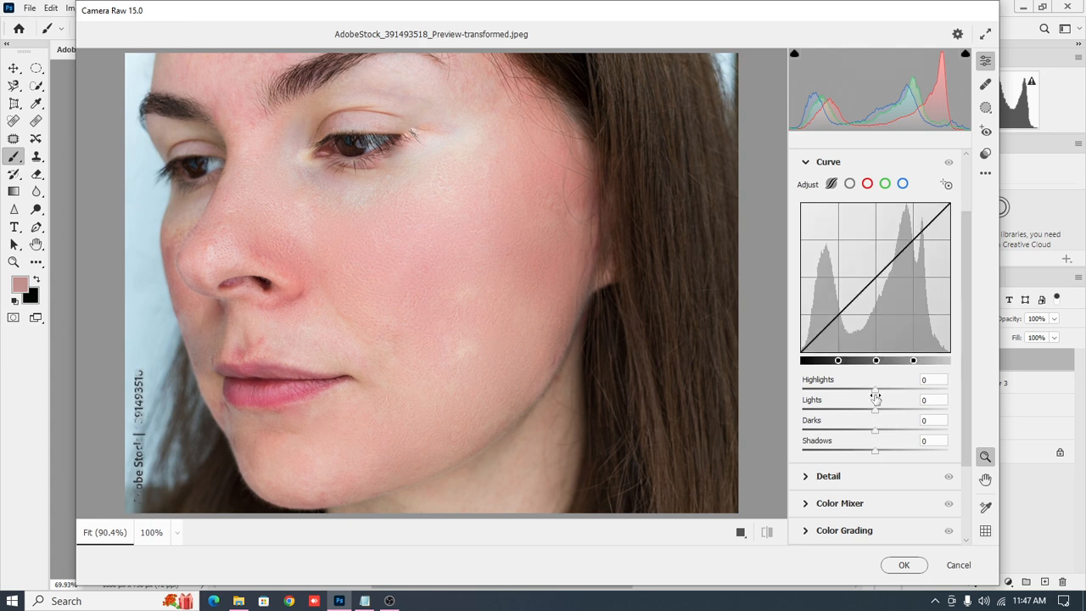
pyautogui.scroll(-2, 875, 435)
pyautogui.click(805, 371)
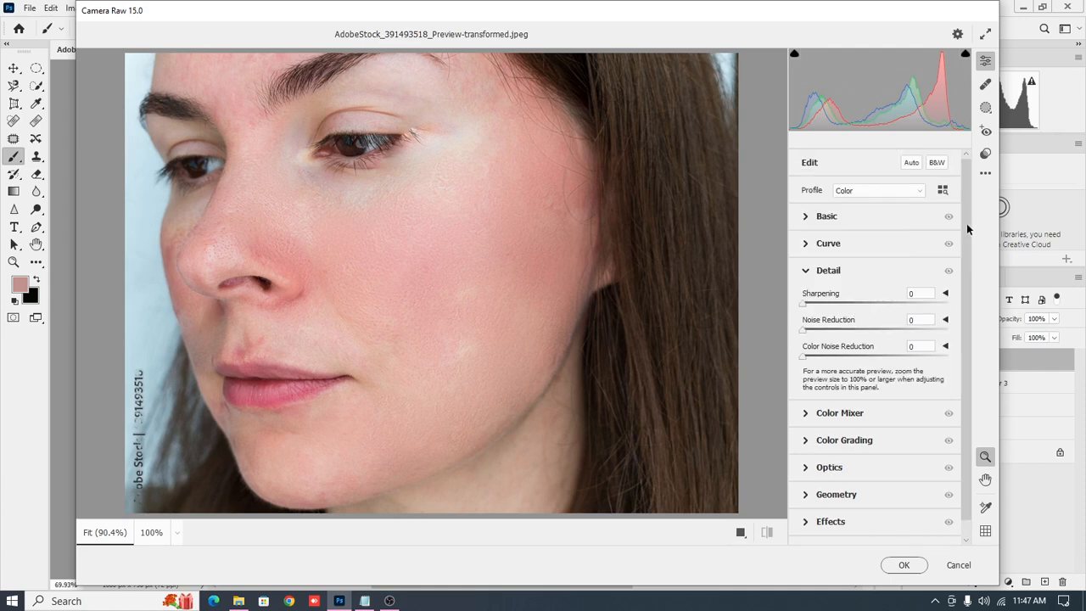
pyautogui.scroll(-1, 966, 228)
pyautogui.scroll(1, 969, 277)
# In the Basic adjustments, set the temperature to +1 and the exposure to -0.25
pyautogui.click(808, 217)
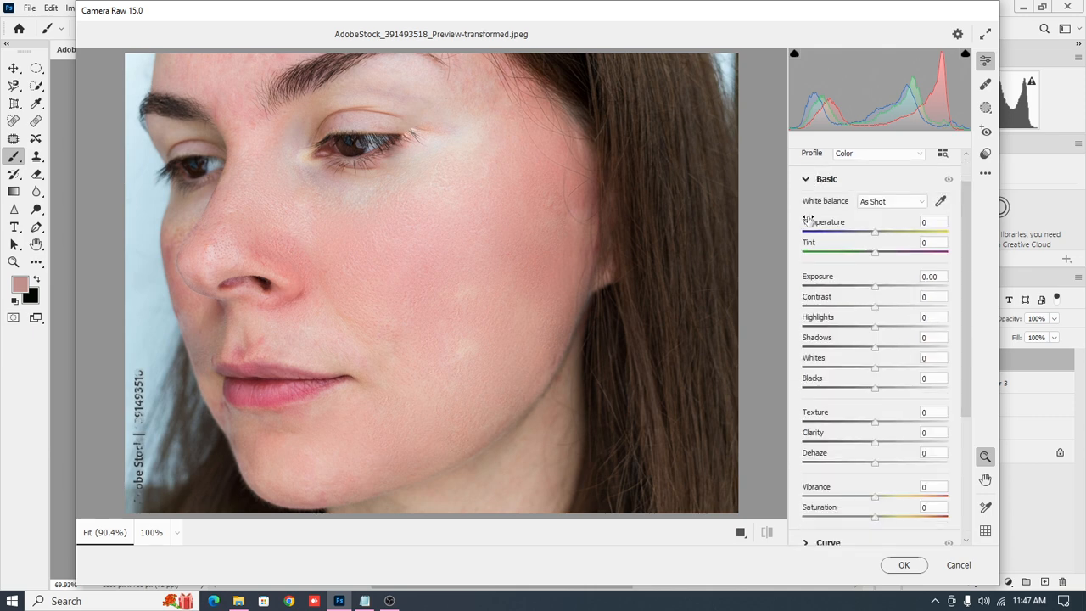
pyautogui.click(875, 231)
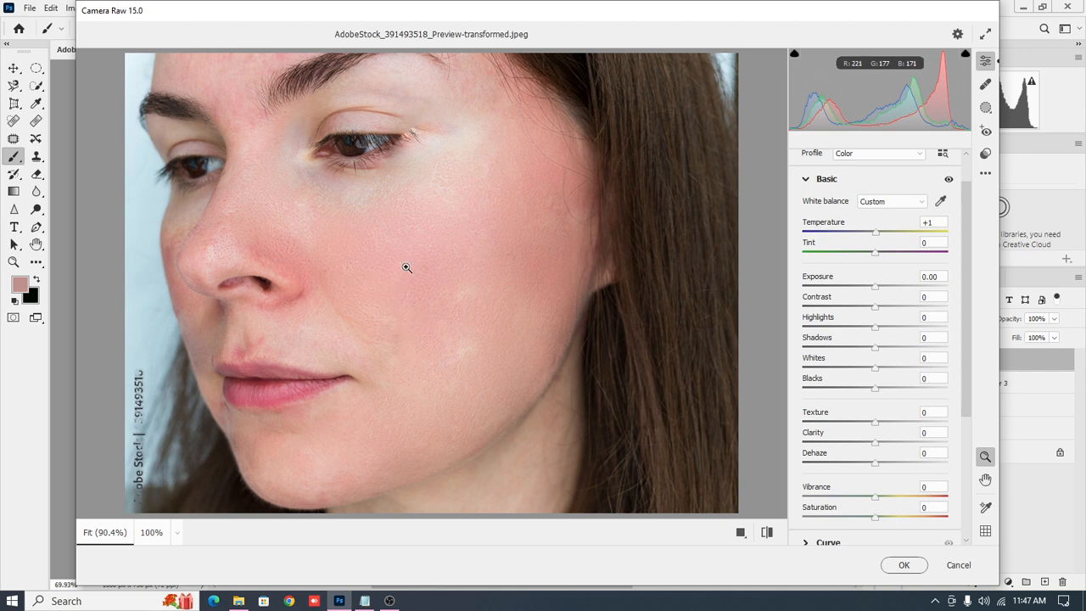
pyautogui.click(431, 250)
pyautogui.click(419, 261)
pyautogui.click(419, 261)
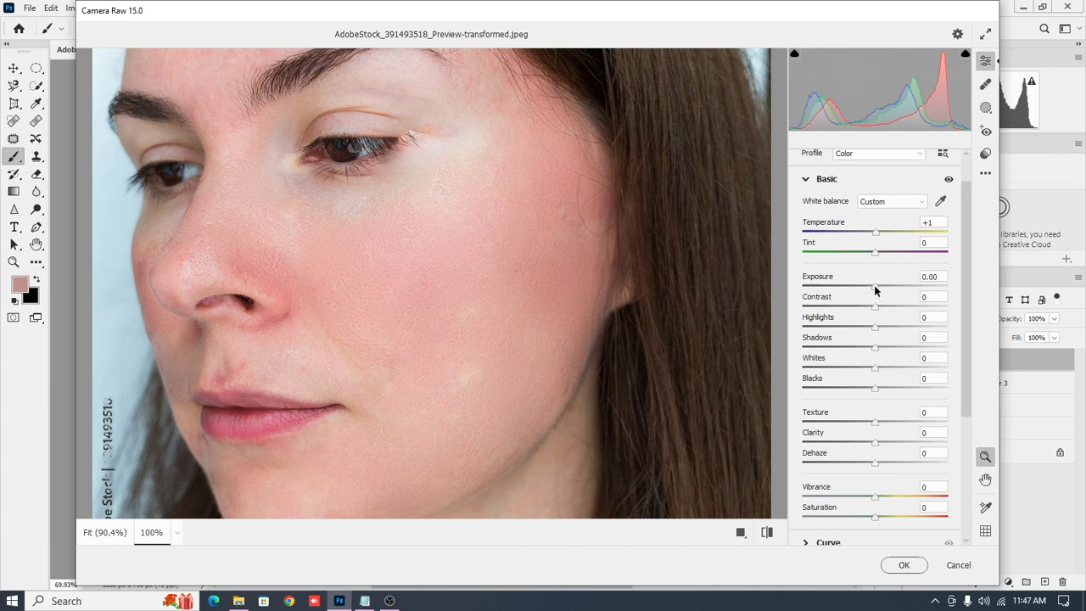
pyautogui.moveTo(876, 290)
pyautogui.mouseDown()
pyautogui.moveTo(864, 293)
pyautogui.moveTo(905, 293)
pyautogui.moveTo(871, 293)
pyautogui.mouseUp()
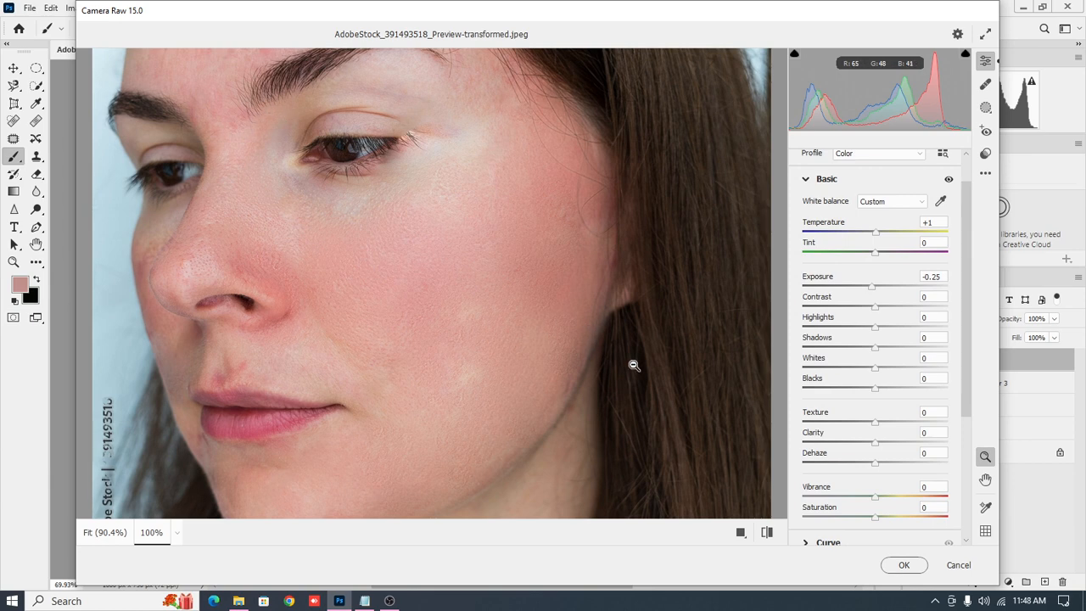
# Set contrast to +21, highlights to +15, shadows to +14, whites to +9 and blacks to -21
pyautogui.moveTo(875, 312); pyautogui.dragTo(888, 335)
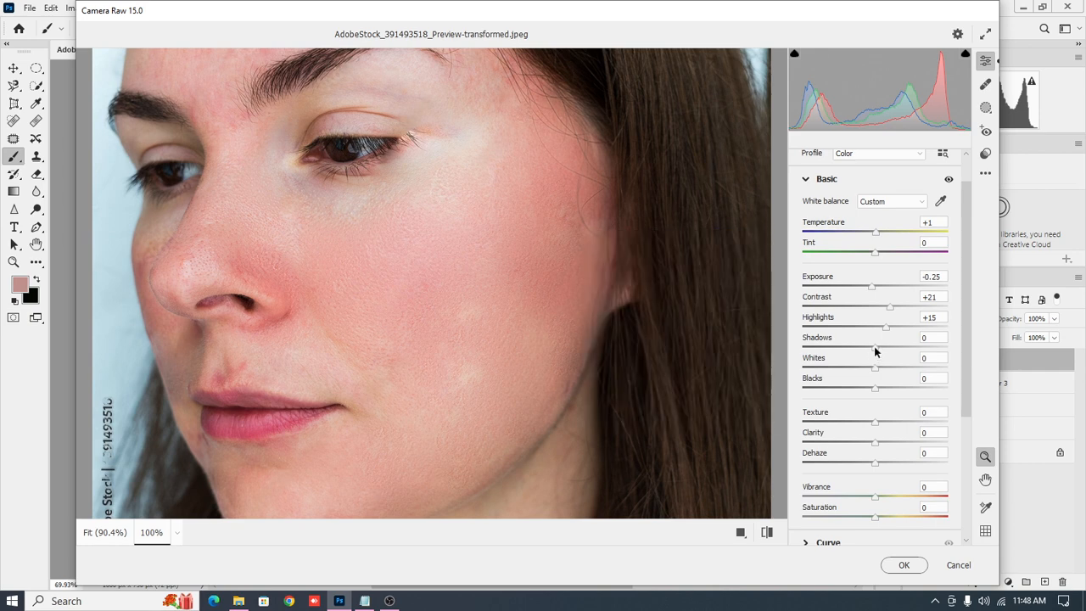
pyautogui.moveTo(875, 347)
pyautogui.mouseDown()
pyautogui.moveTo(861, 348)
pyautogui.moveTo(885, 348)
pyautogui.mouseUp()
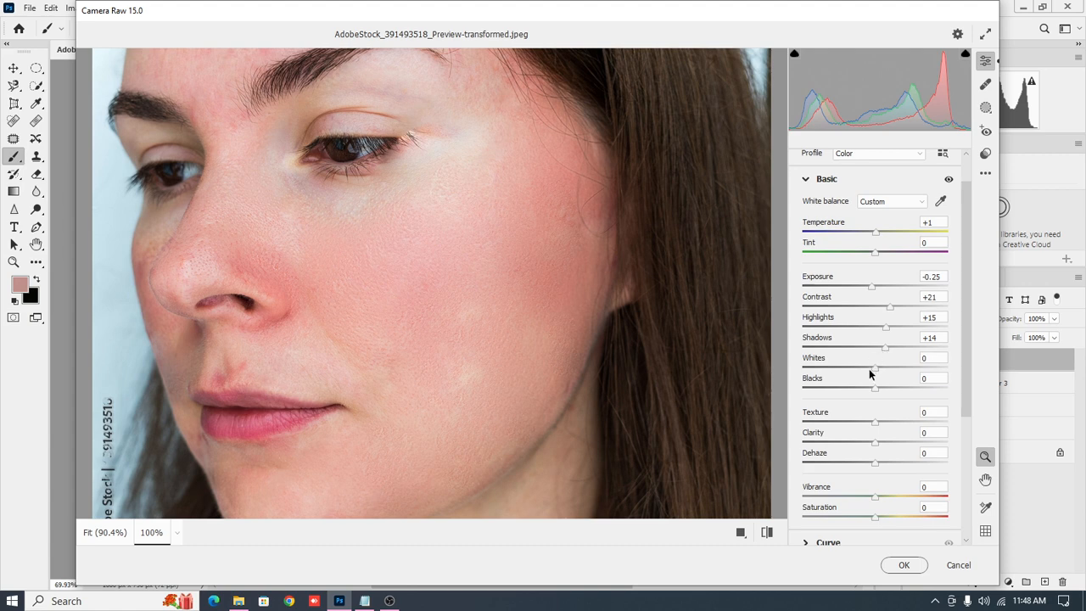
pyautogui.moveTo(877, 371); pyautogui.dragTo(859, 391)
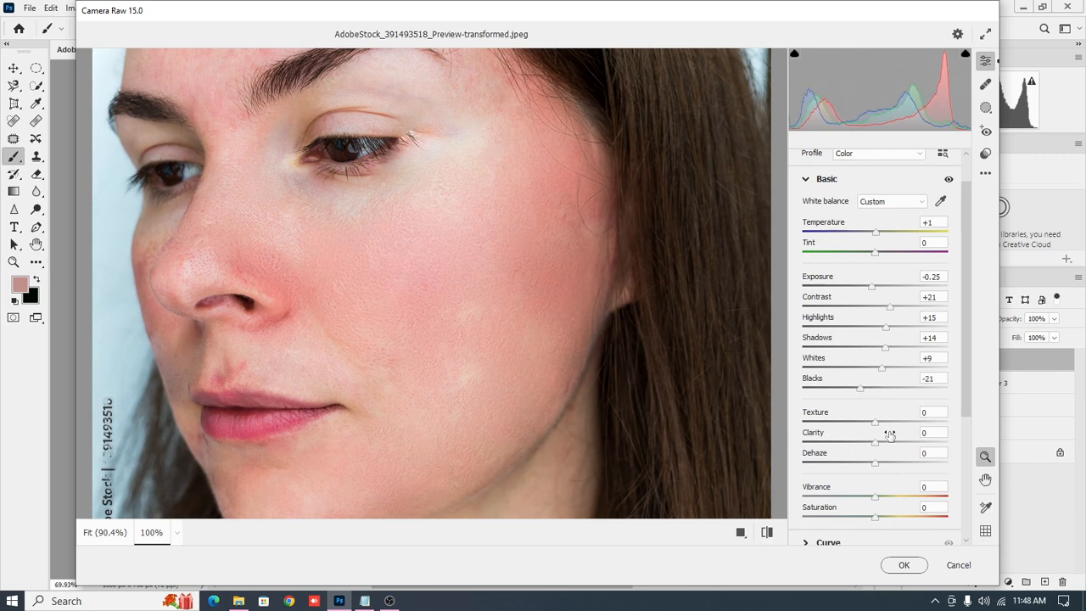
# Set texture to -11, clarity to -20 and dehaze to +6, and apply the Camera Raw adjustments
pyautogui.moveTo(883, 423); pyautogui.dragTo(802, 426)
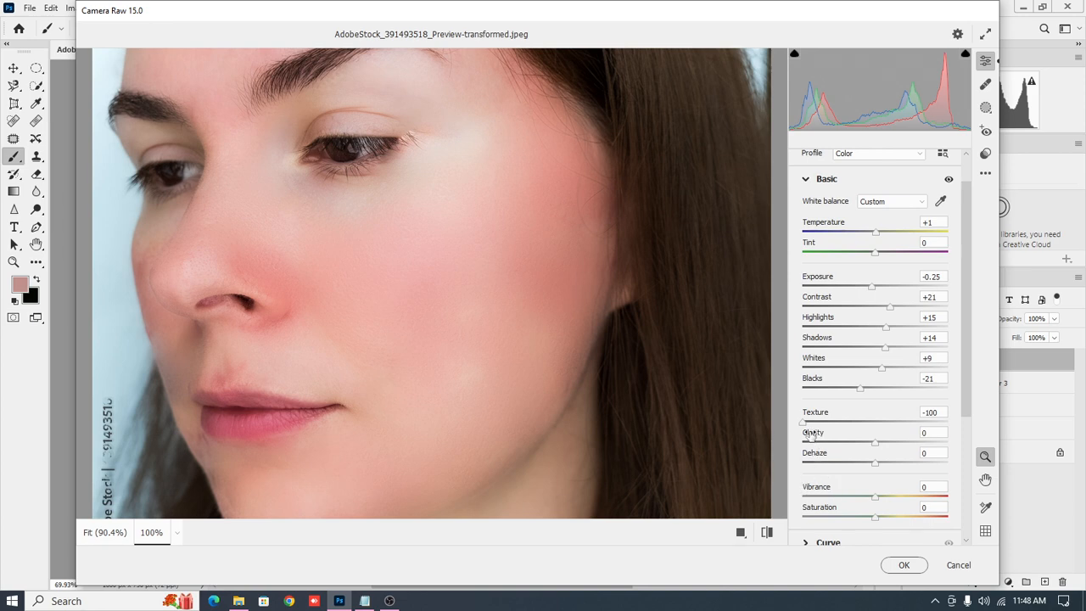
pyautogui.moveTo(805, 424); pyautogui.dragTo(850, 429)
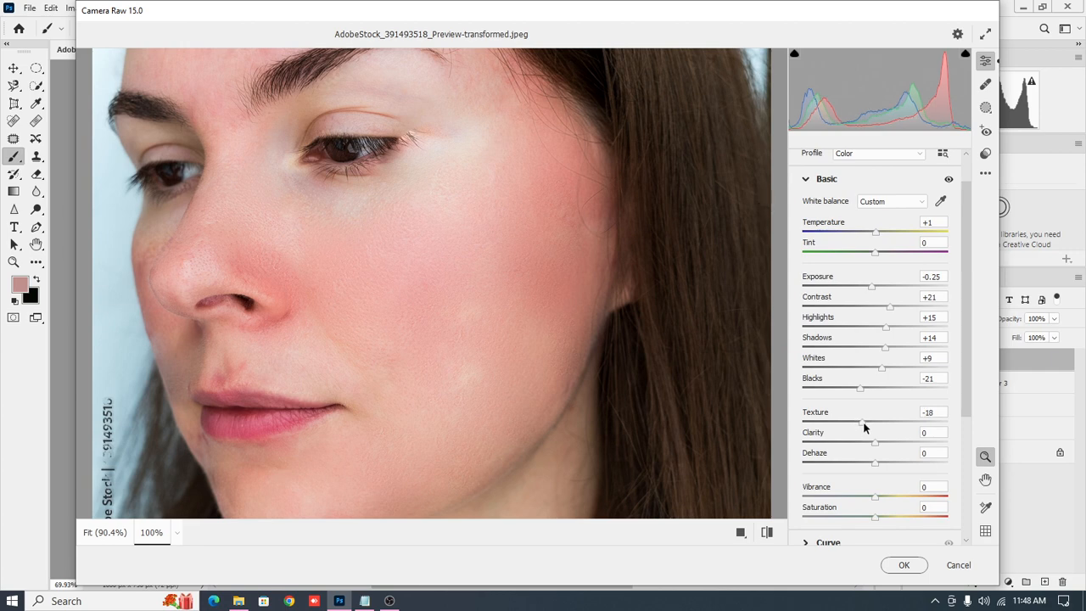
pyautogui.moveTo(899, 425); pyautogui.dragTo(866, 433)
pyautogui.moveTo(876, 448); pyautogui.dragTo(861, 449)
pyautogui.moveTo(876, 468)
pyautogui.mouseDown()
pyautogui.moveTo(887, 463)
pyautogui.moveTo(879, 470)
pyautogui.mouseUp()
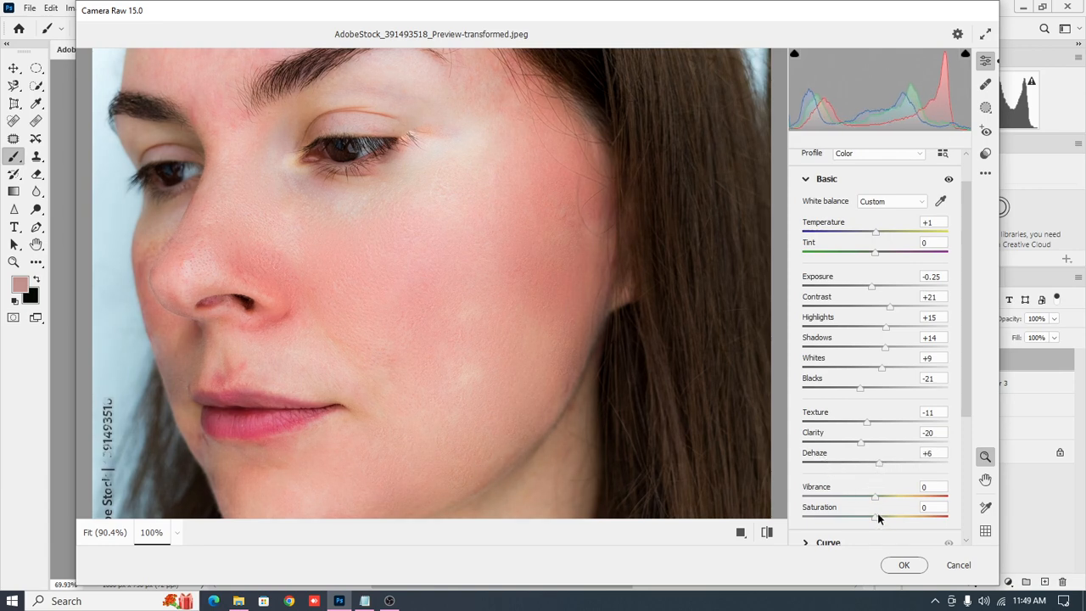
pyautogui.scroll(-3, 970, 426)
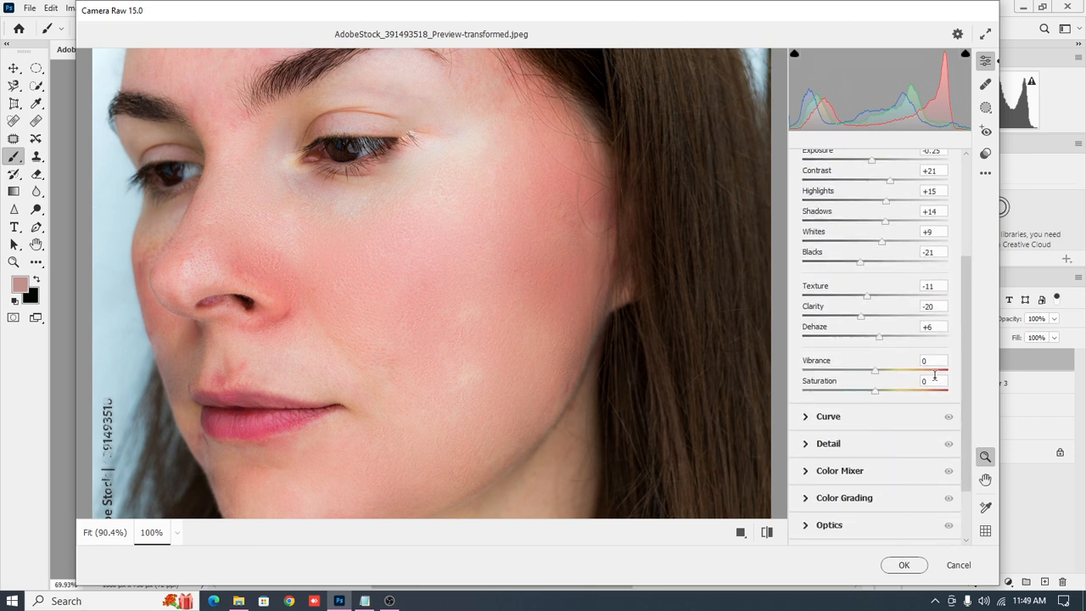
pyautogui.click(904, 567)
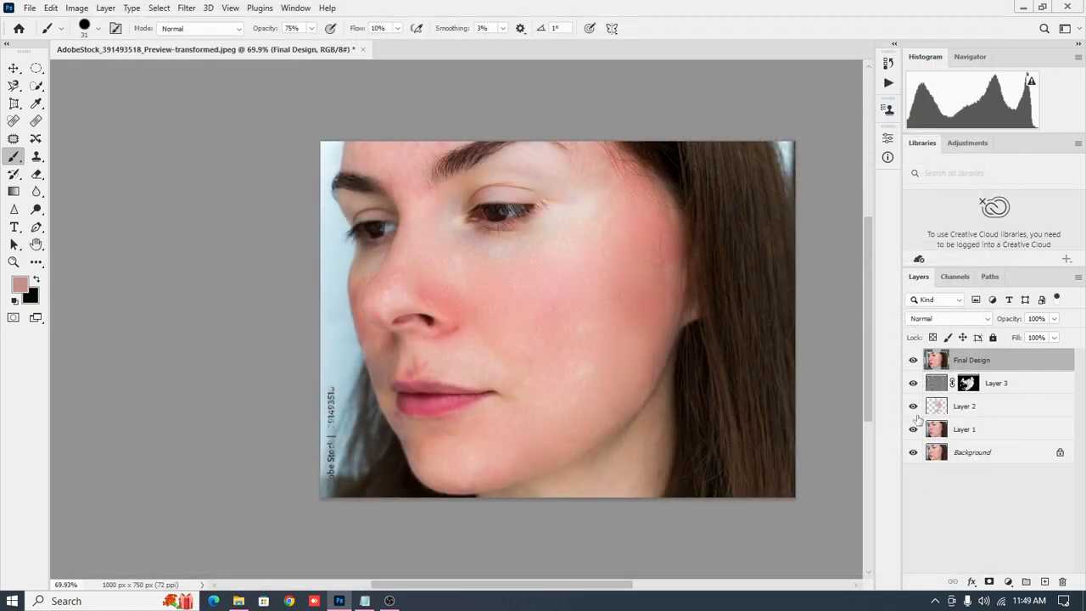
# Compare the portrait with and without the Camera Raw adjustments by hiding and showing the Final Design layer
pyautogui.click(914, 361)
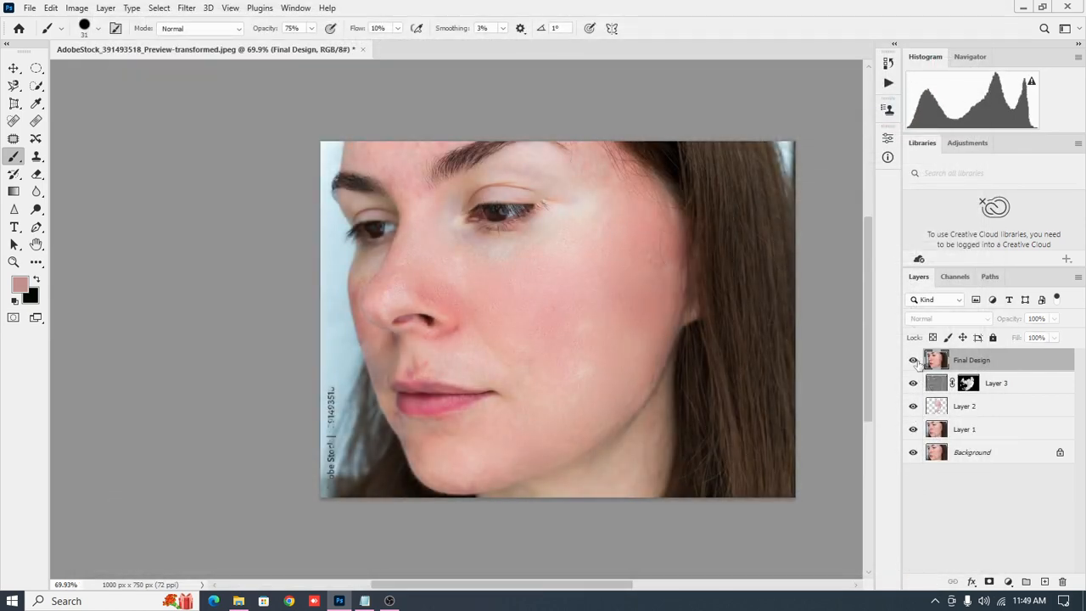
pyautogui.click(914, 361)
pyautogui.click(914, 361)
pyautogui.click(914, 361)
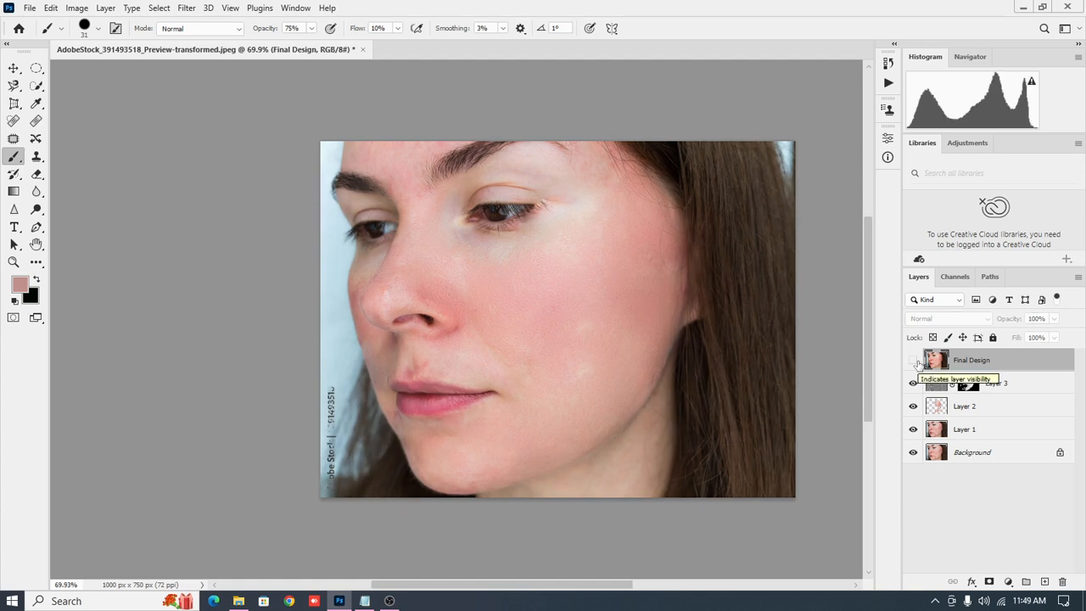
pyautogui.click(914, 360)
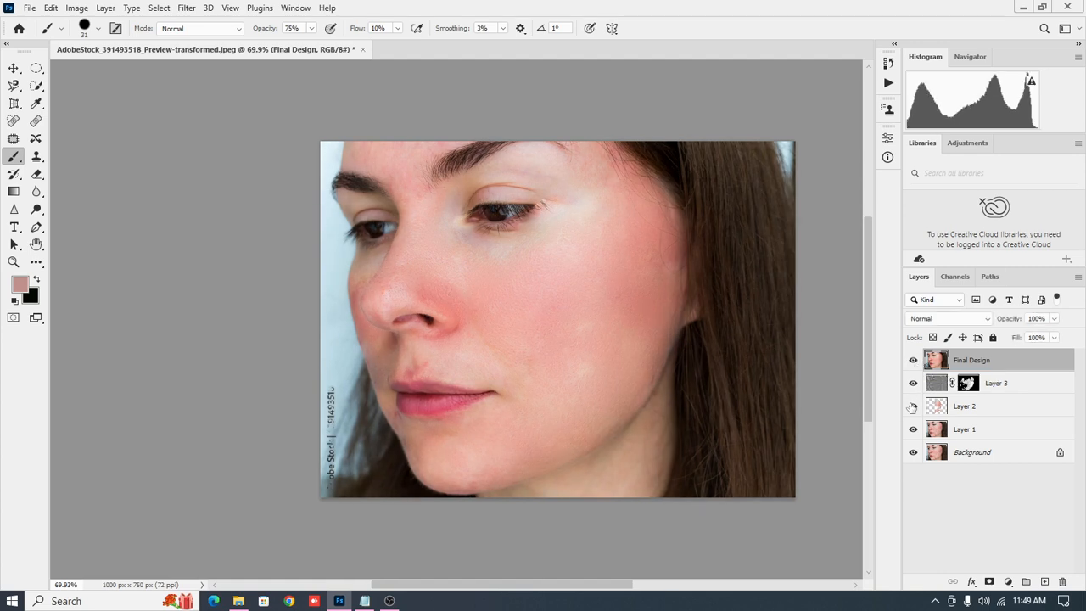
# Hide Layers 1 to 3 and compare the Final Design layer with the original Background by hiding and showing it
pyautogui.click(913, 383)
pyautogui.click(913, 406)
pyautogui.click(914, 430)
pyautogui.click(913, 360)
pyautogui.click(913, 361)
pyautogui.click(913, 361)
pyautogui.click(913, 361)
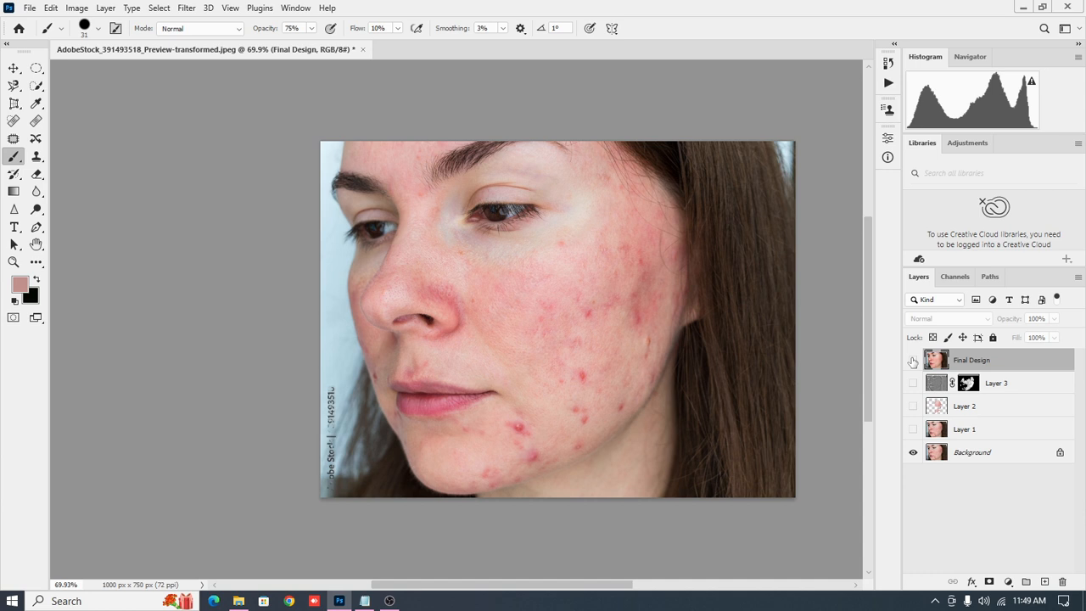
pyautogui.click(913, 361)
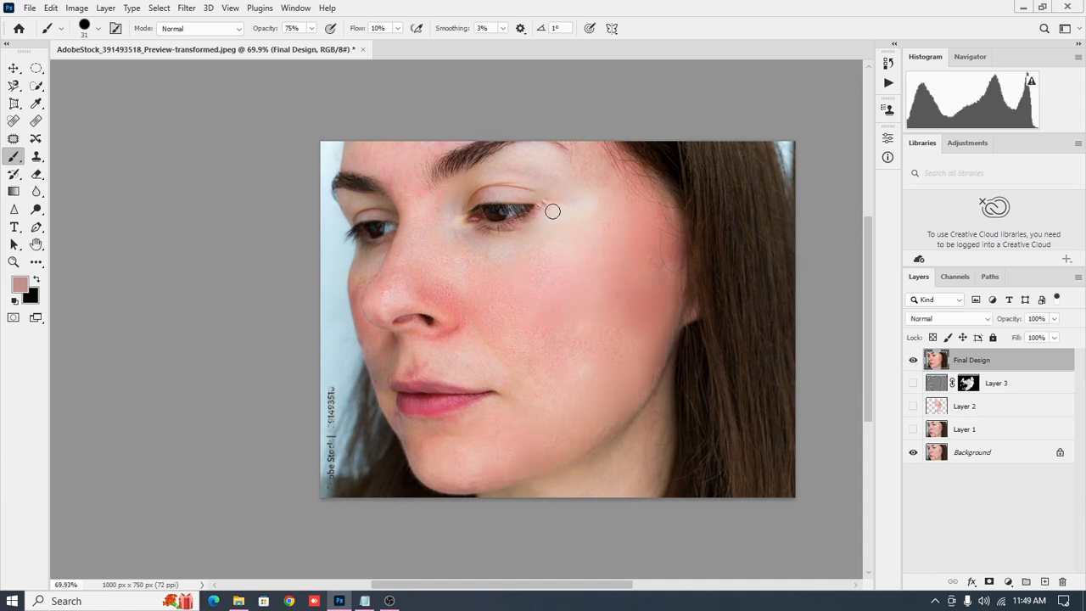
pyautogui.click(913, 361)
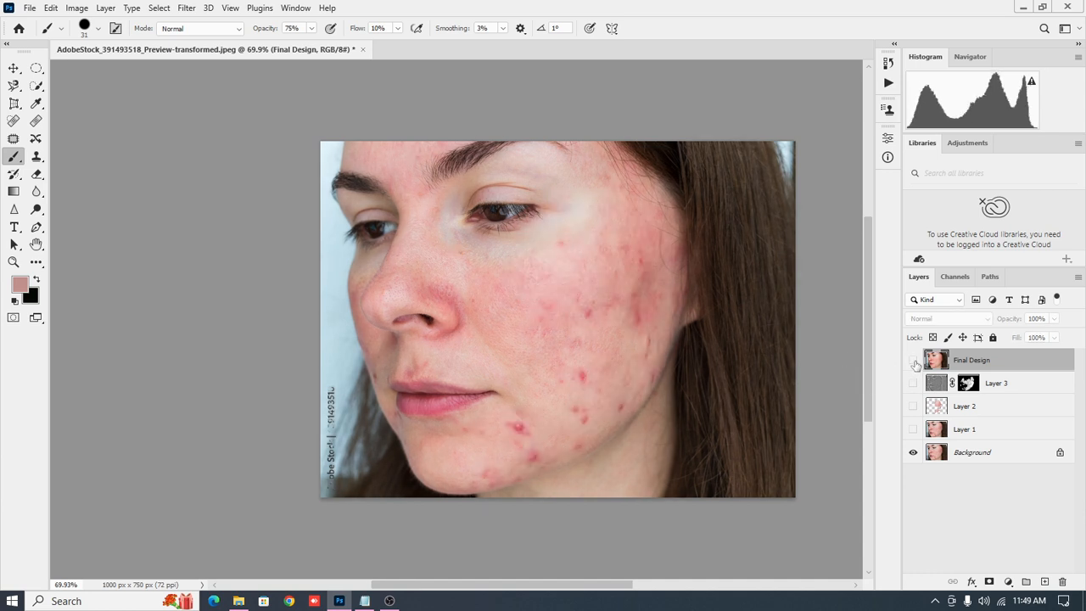
pyautogui.click(914, 361)
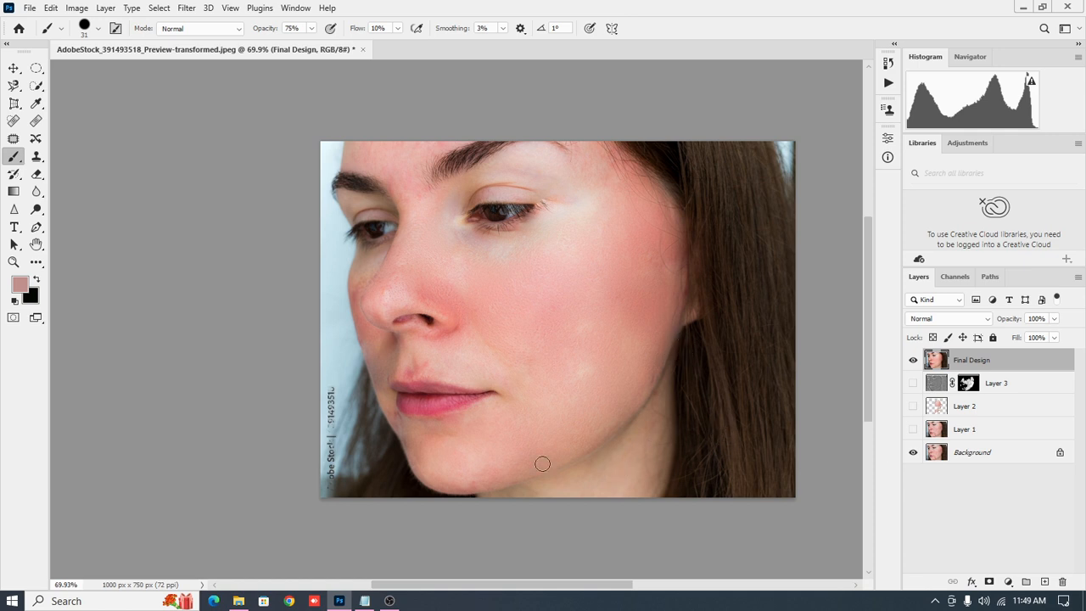
pyautogui.click(31, 9)
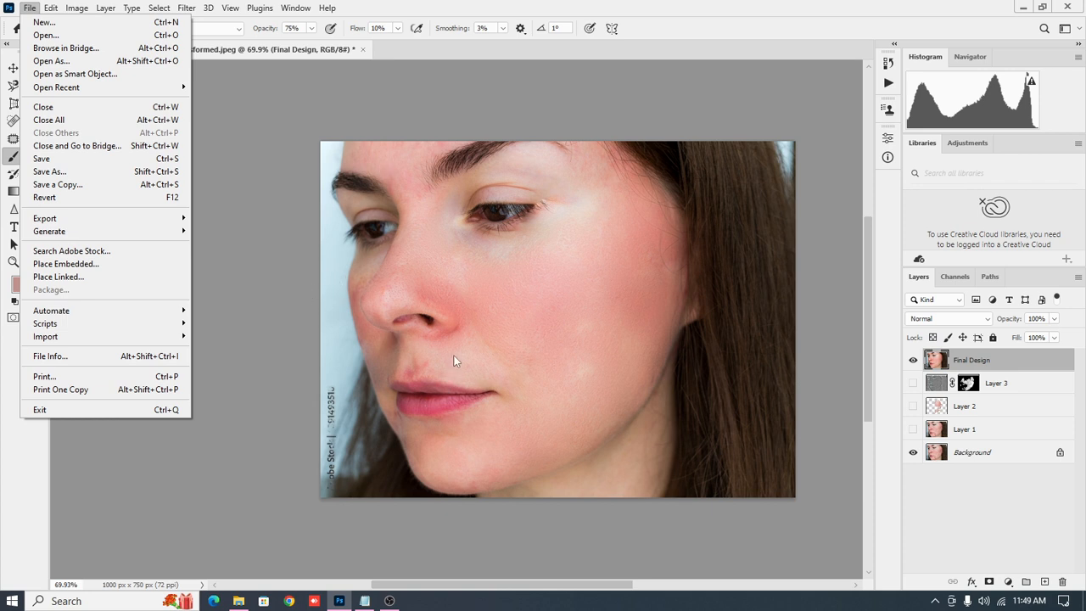
pyautogui.click(1023, 9)
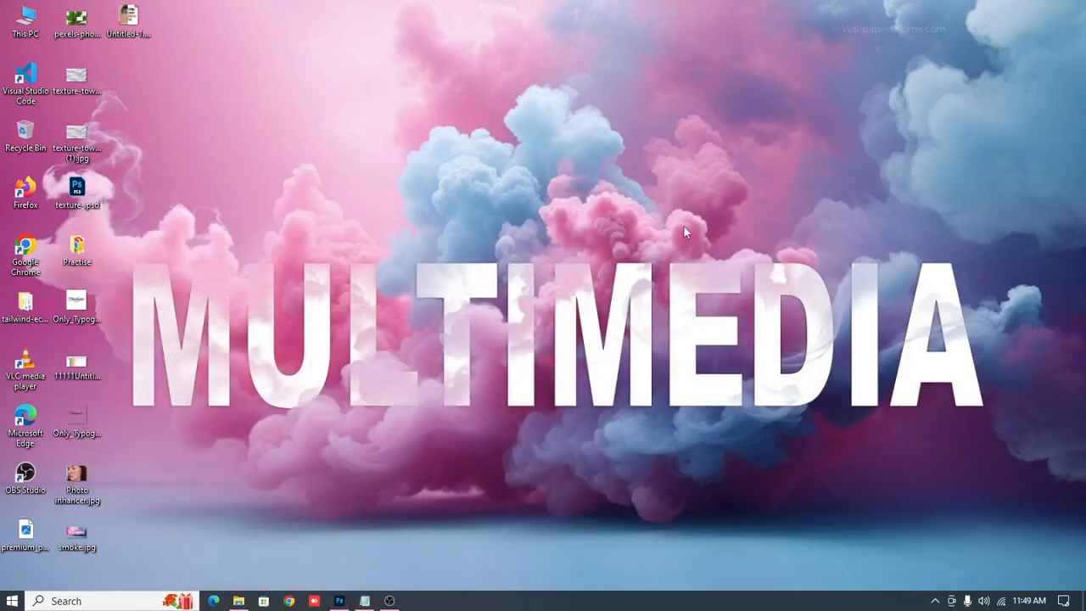
pyautogui.click(390, 600)
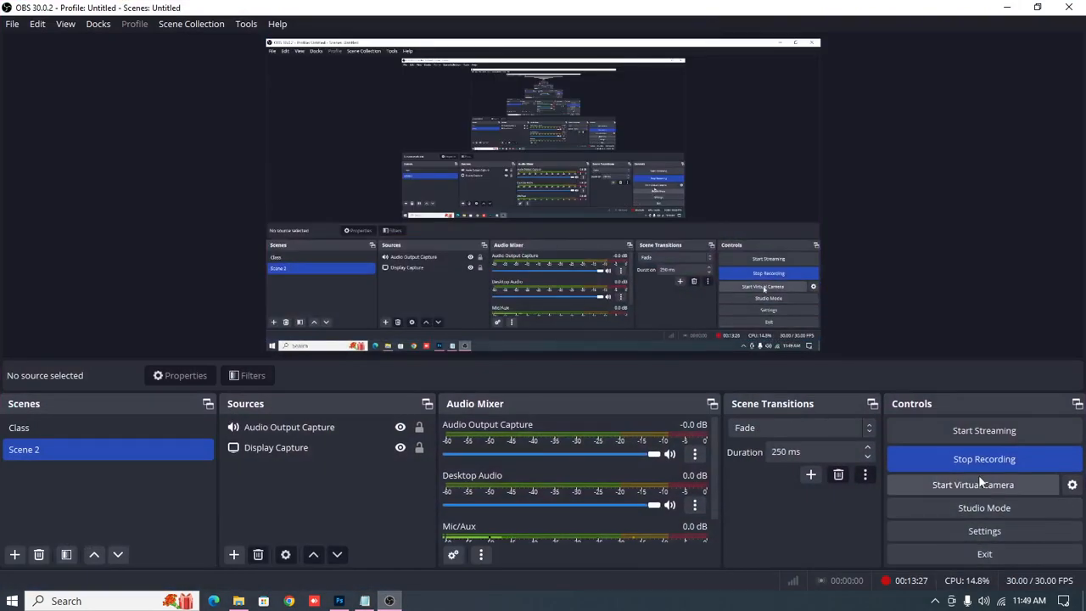